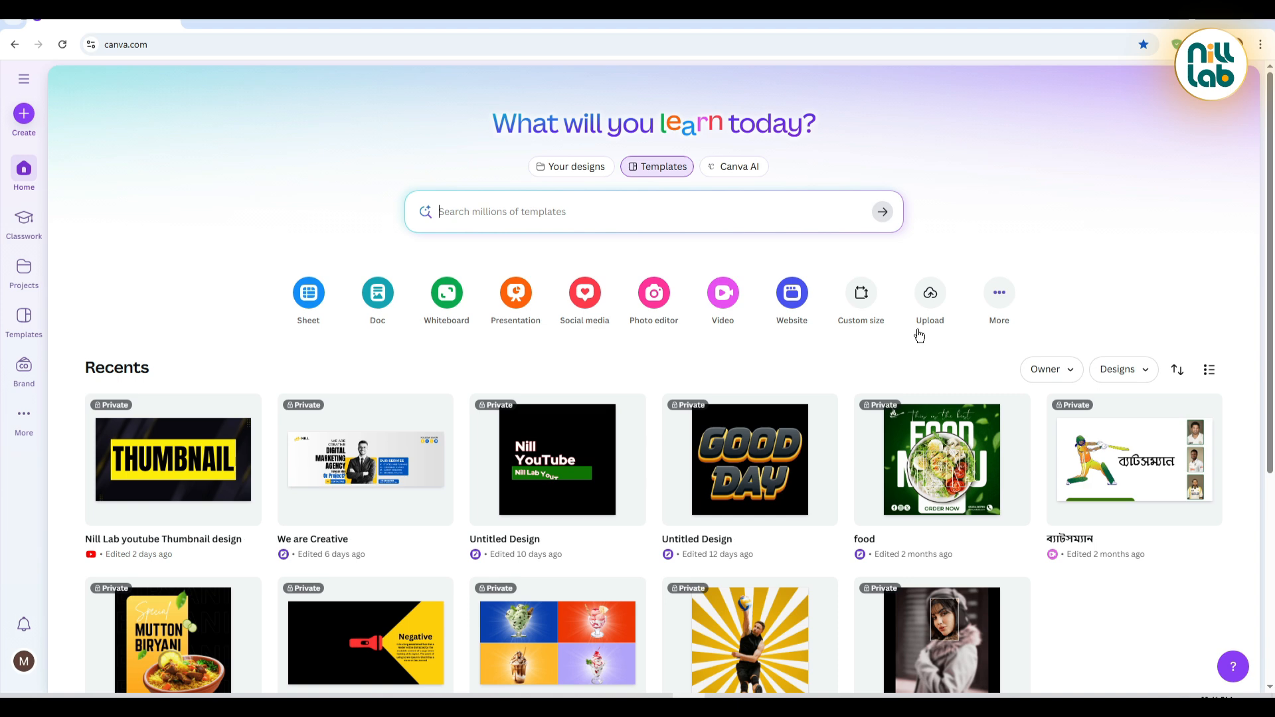
- Create a new blank custom-size design 1280 px wide and 720 px high
left_click(859, 292)
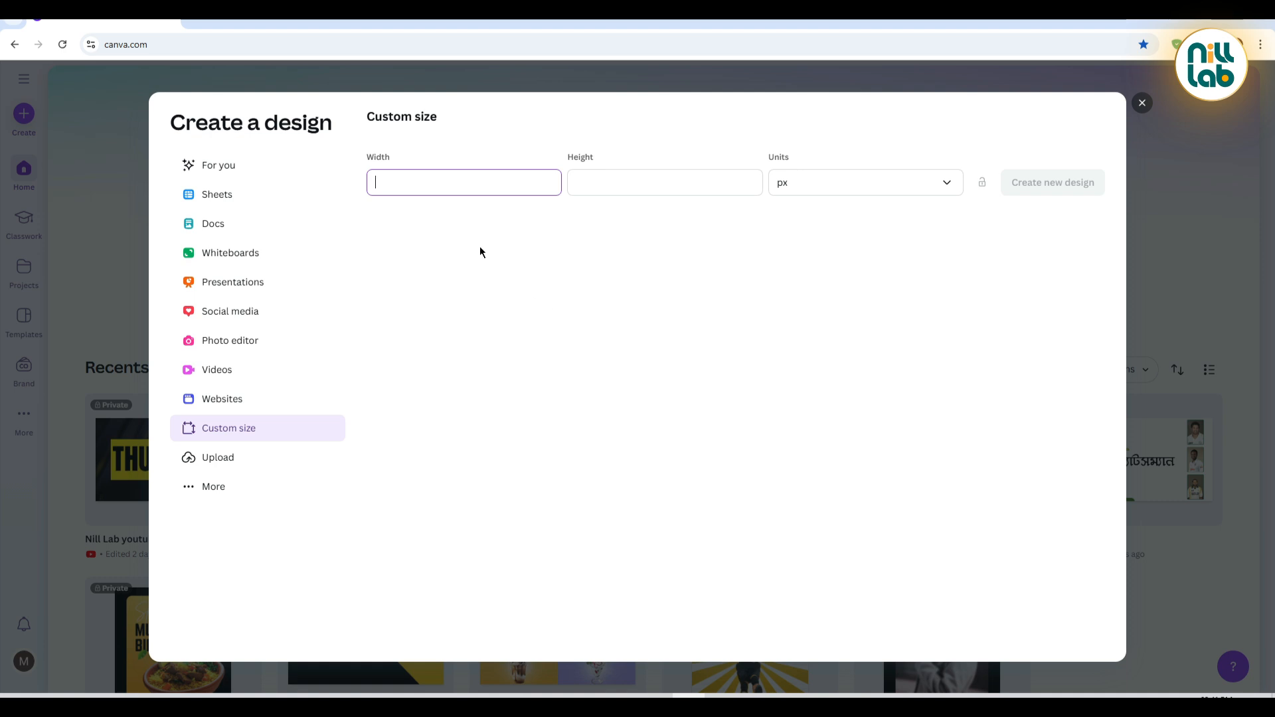
type("1280")
left_click(670, 184)
type("720")
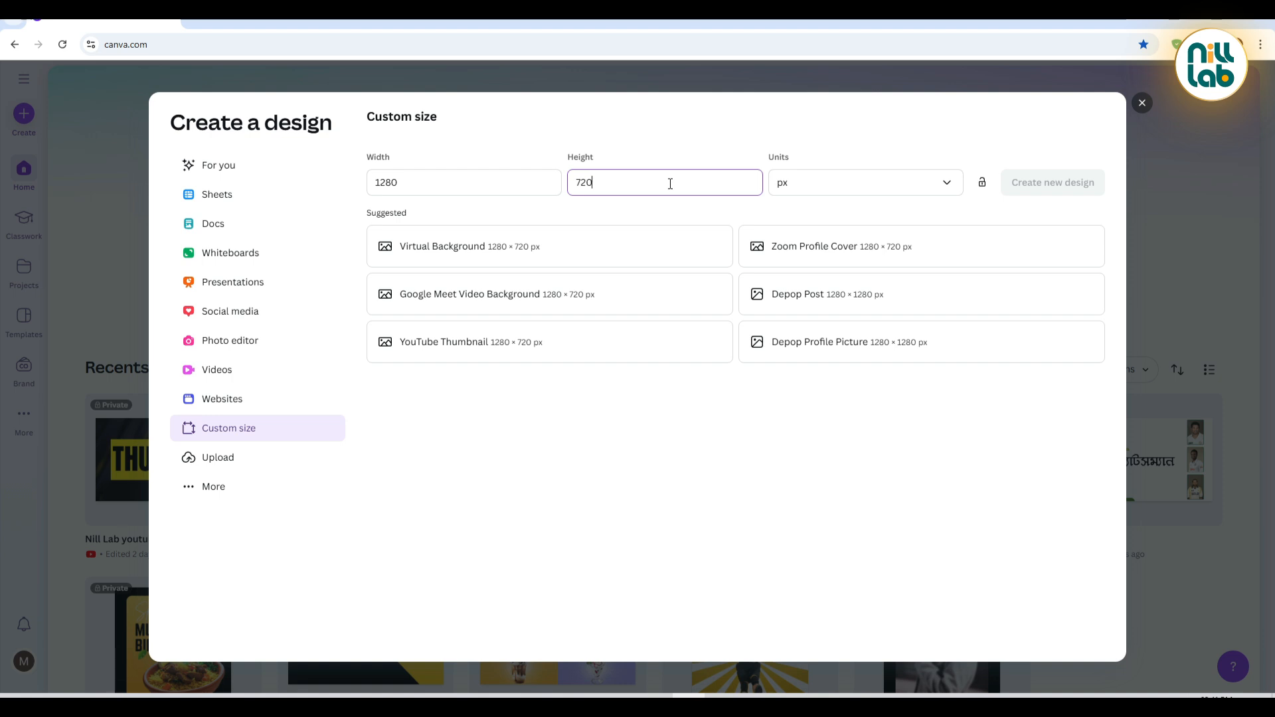
key("Return")
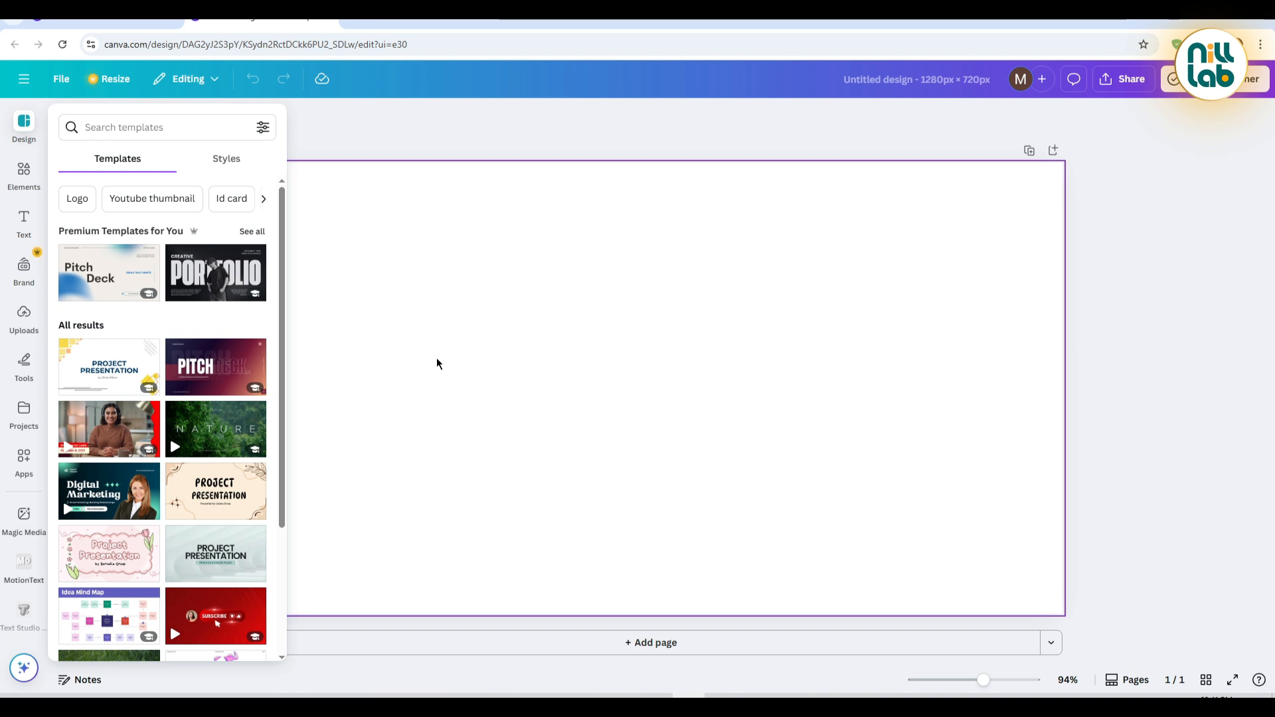
- Search the Canva apps for "typegradient" and open the TypeGradient app
left_click(24, 458)
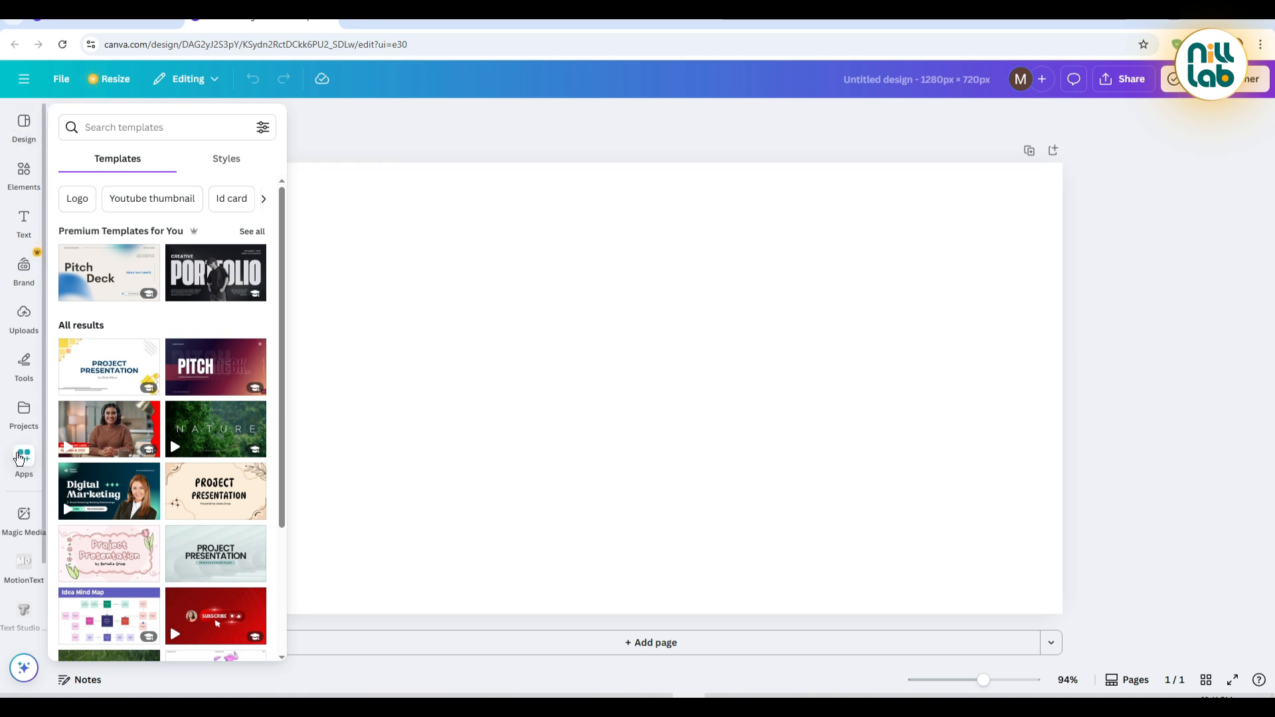
left_click(127, 120)
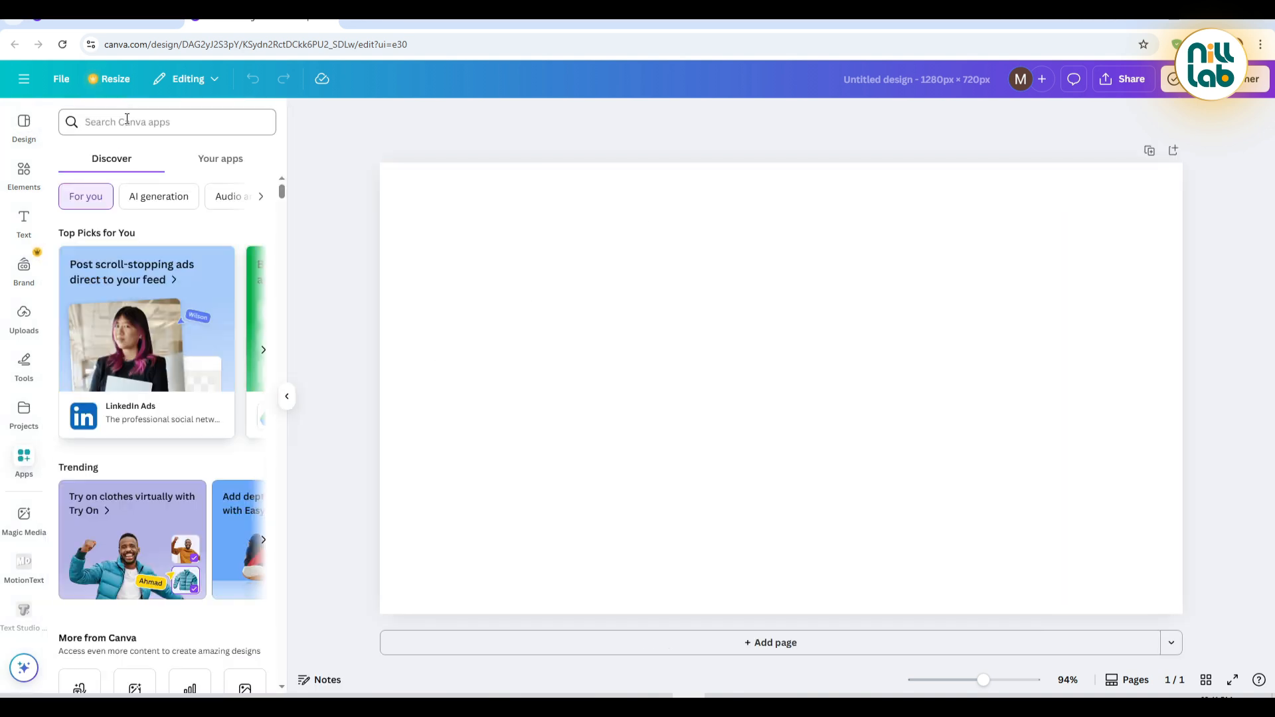
type("typegra")
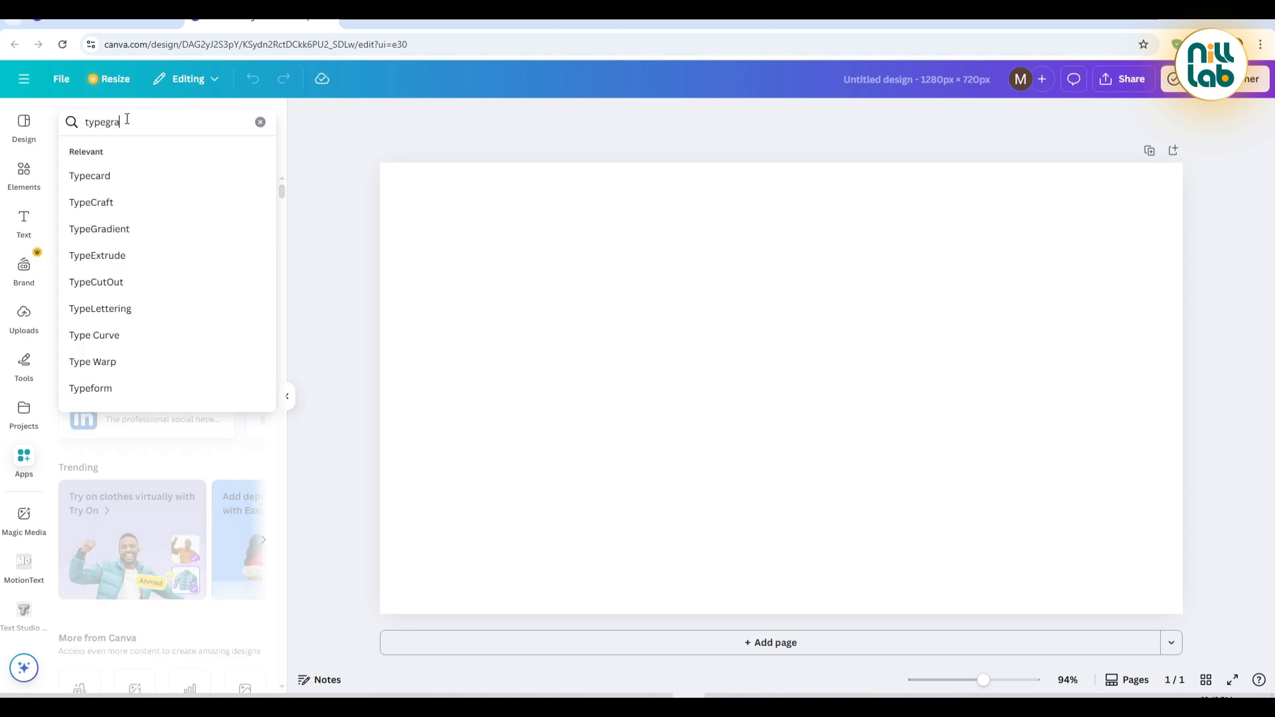
type("dient")
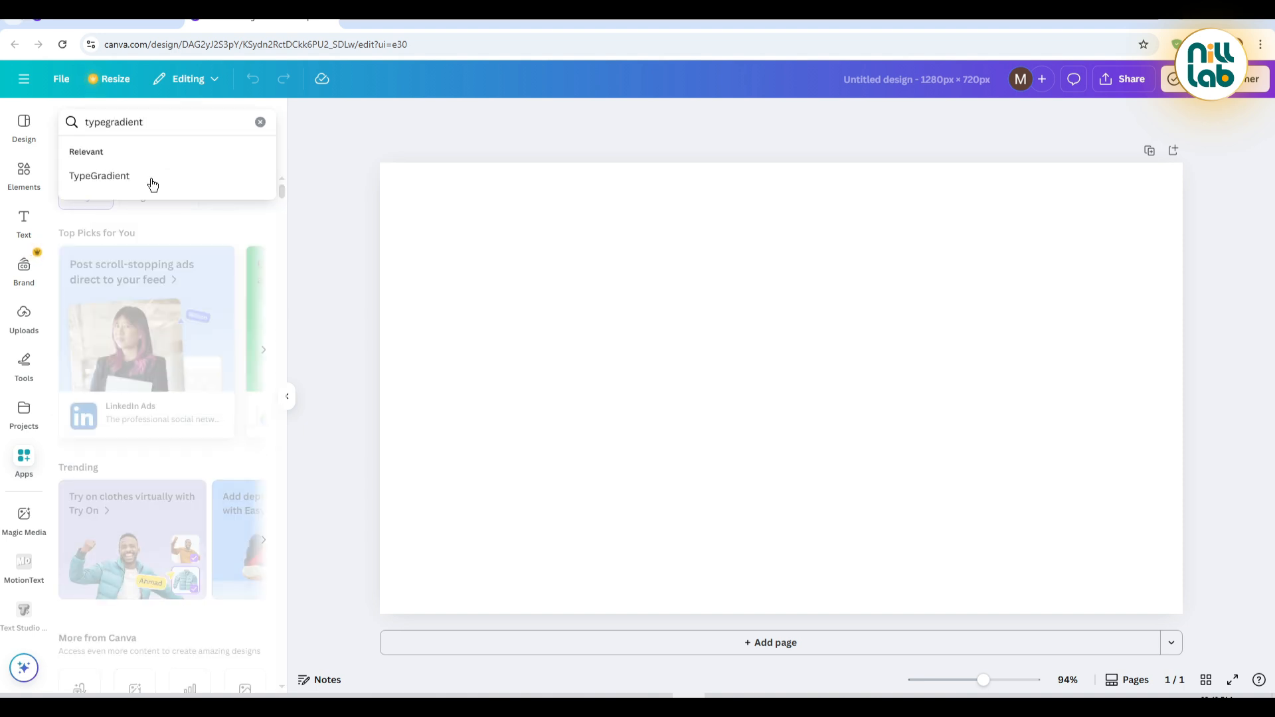
left_click(153, 183)
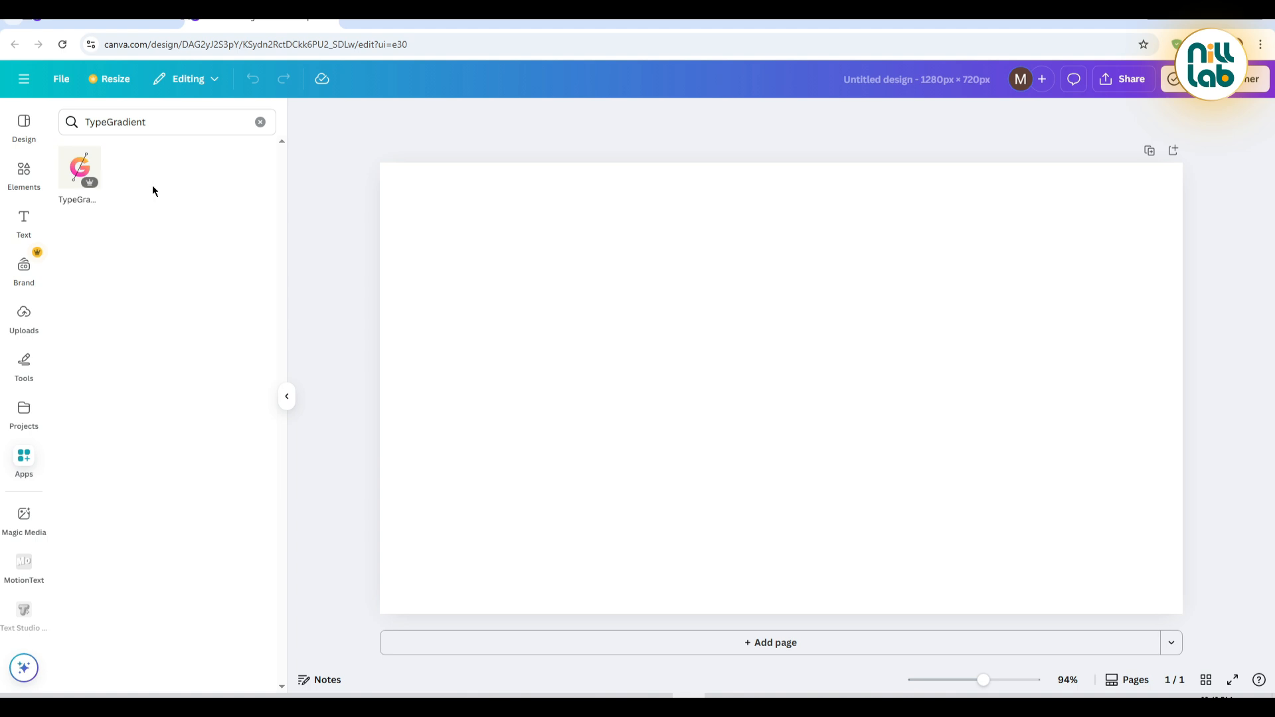
left_click(75, 159)
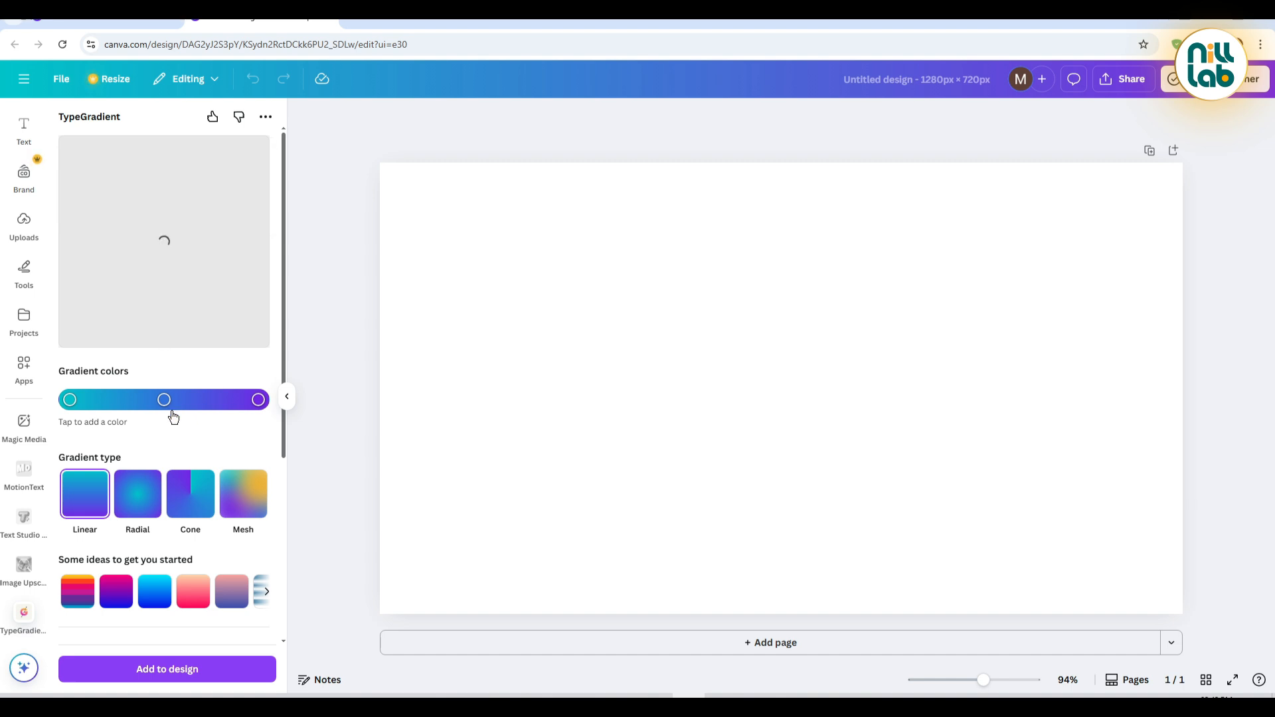
- Replace the sample text in the TypeGradient app with "GRADIENT"
scroll(137, 432, "down", 4)
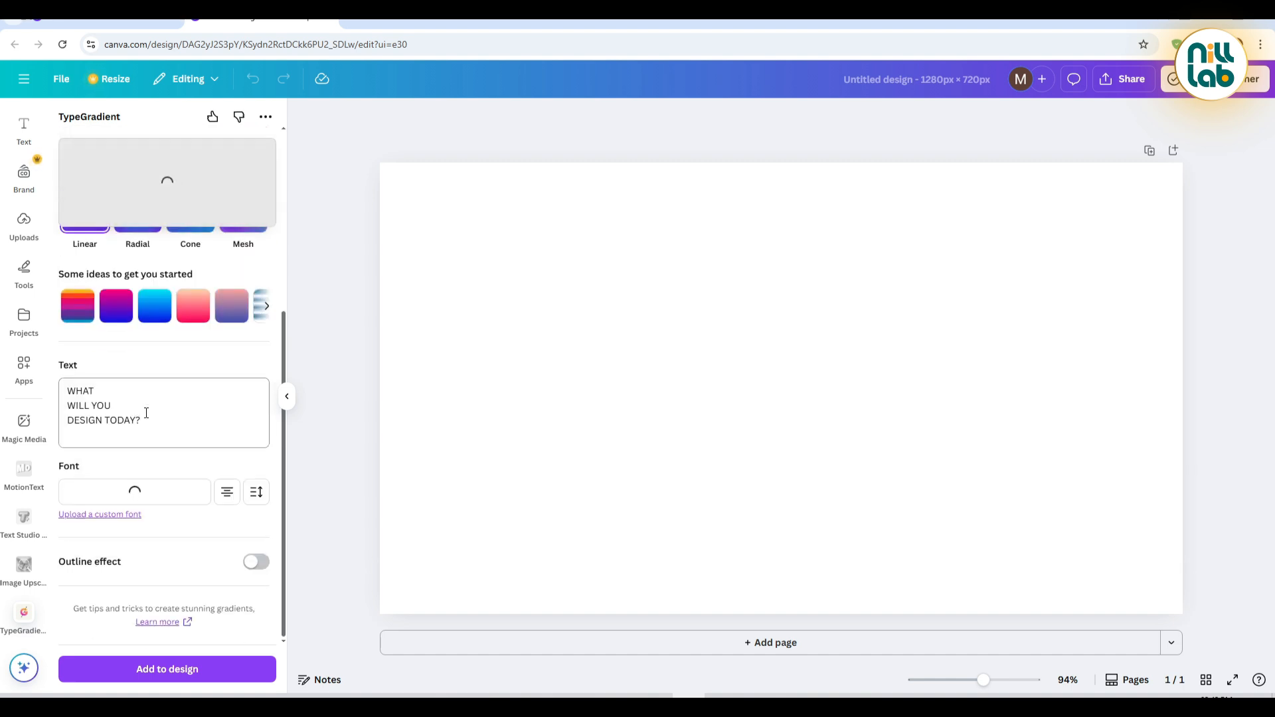
left_click(145, 420)
key("ctrl+a")
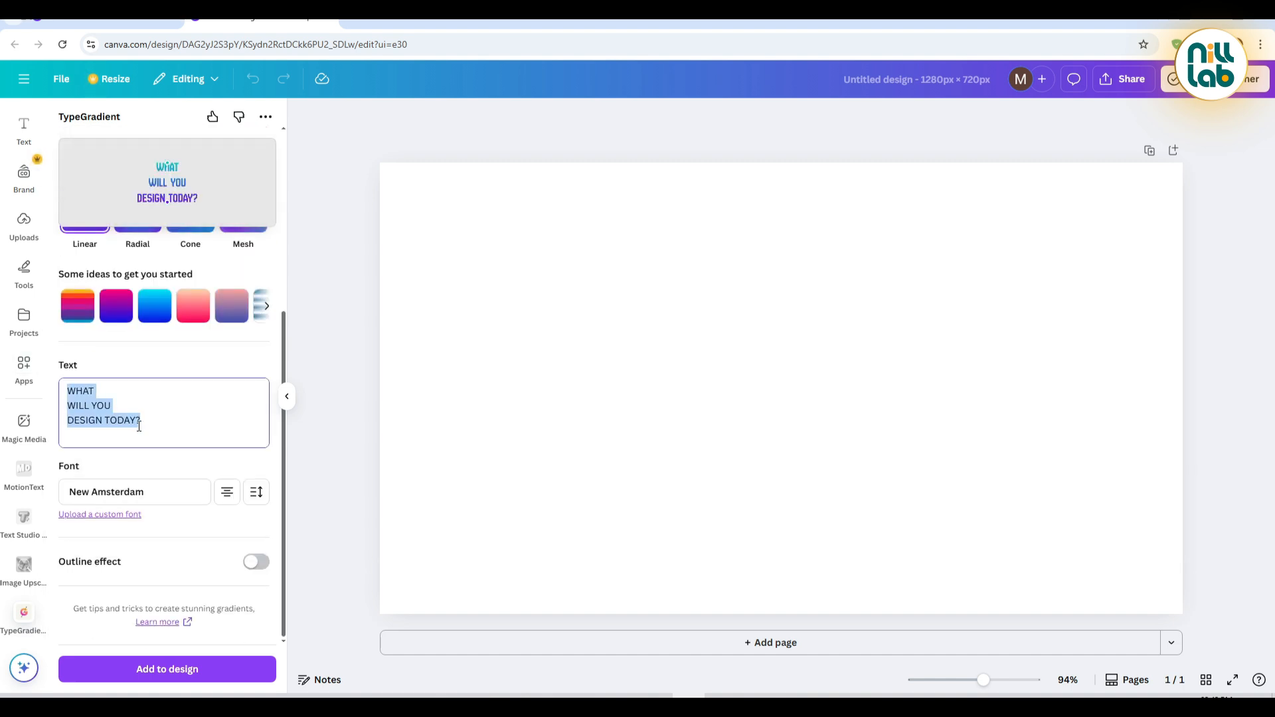
type("Gradienr")
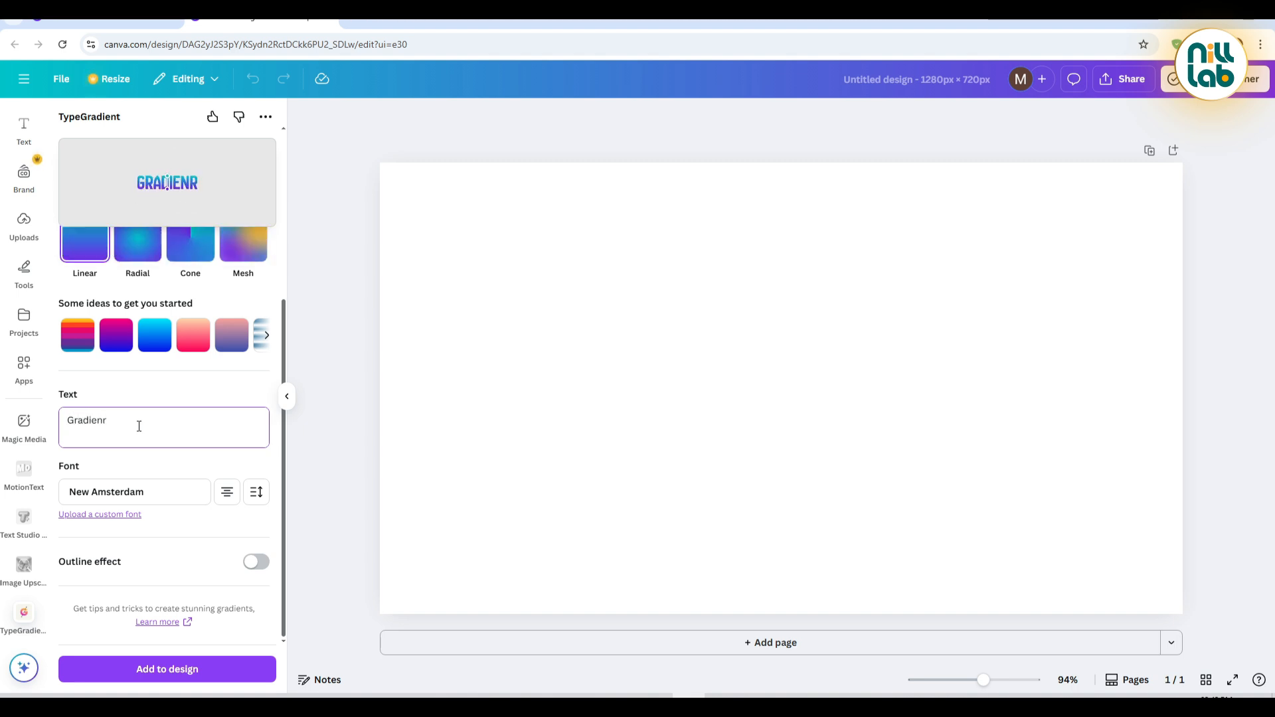
key("ctrl+a")
type("GRA")
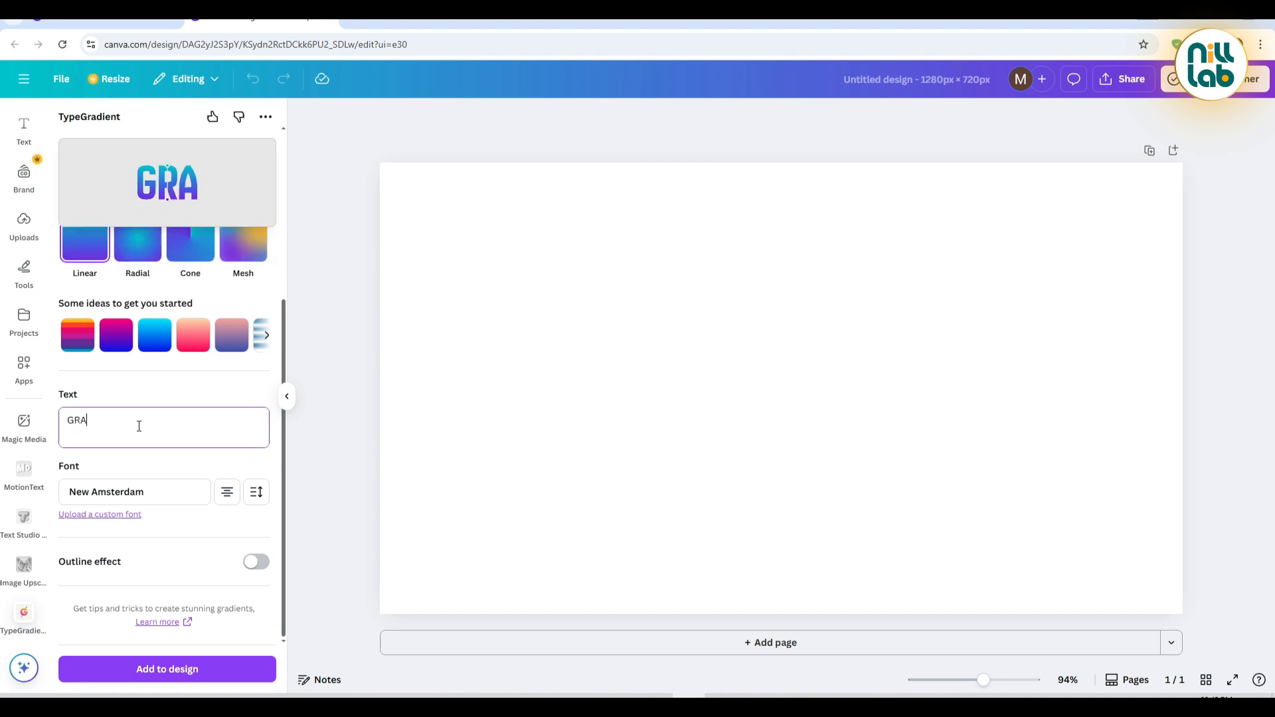
type("DIENT")
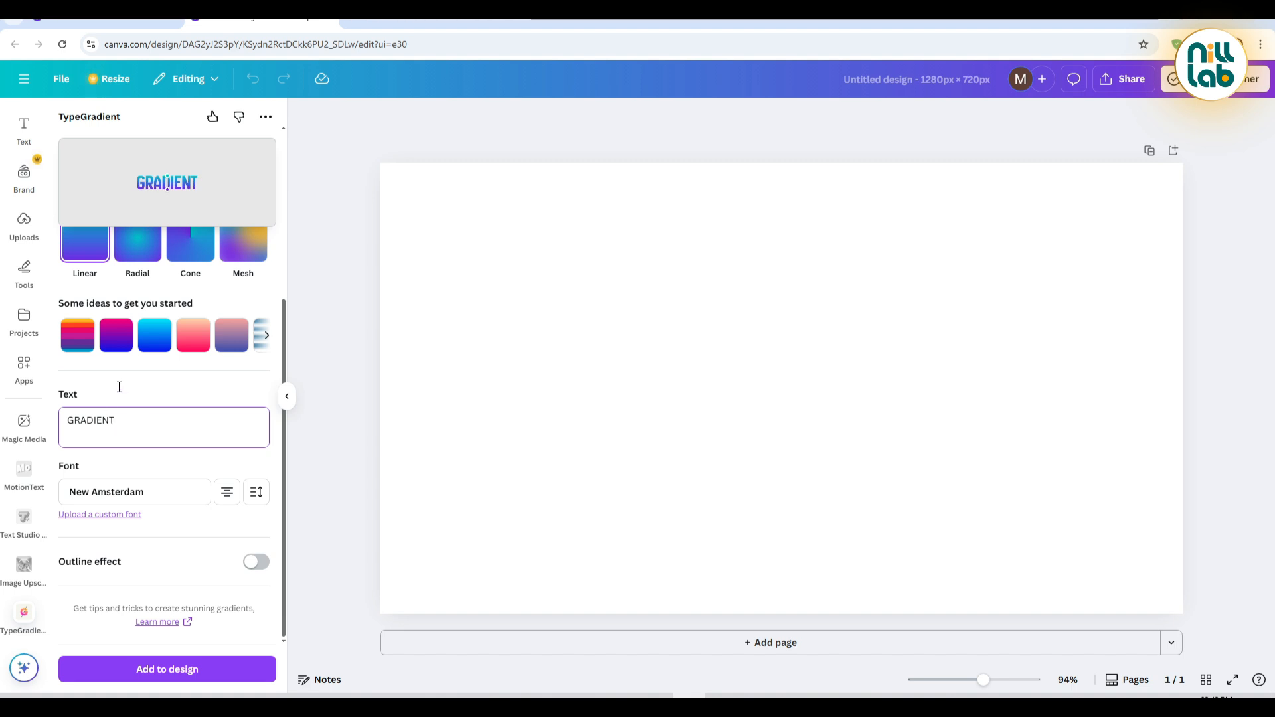
left_click(146, 393)
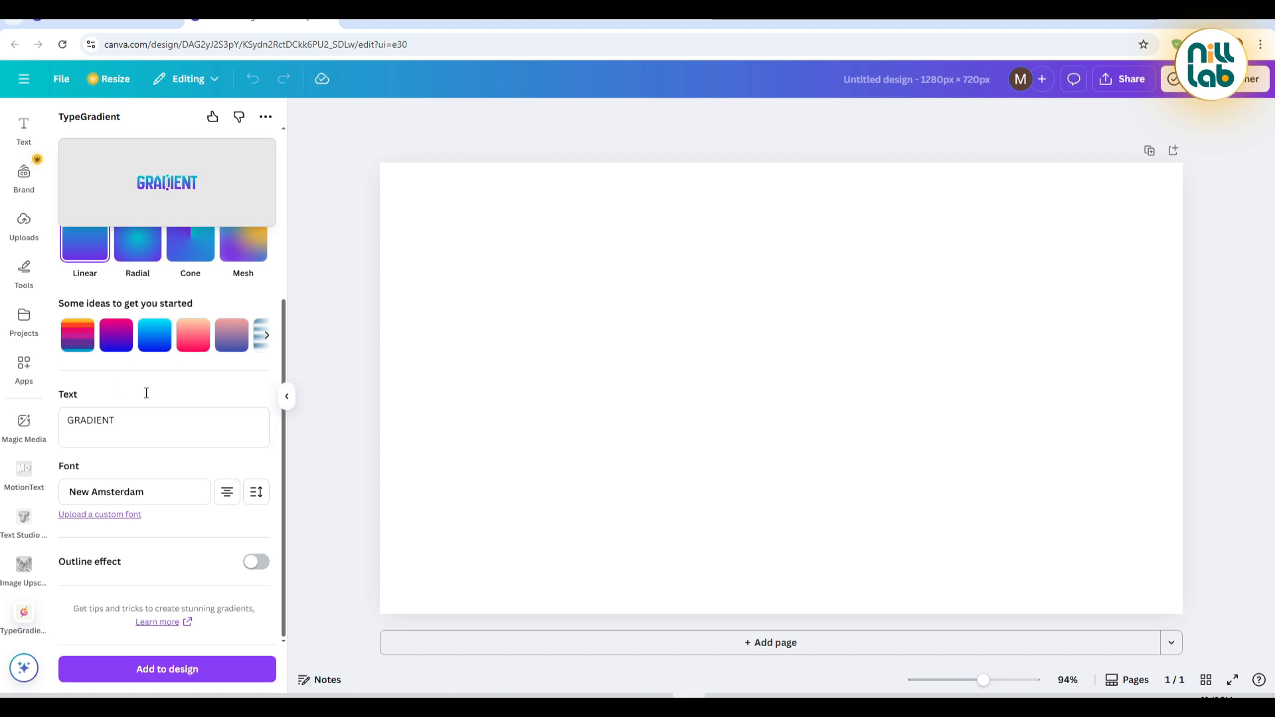
- Browse the available fonts and set the gradient text's font to Accelerator
left_click(146, 493)
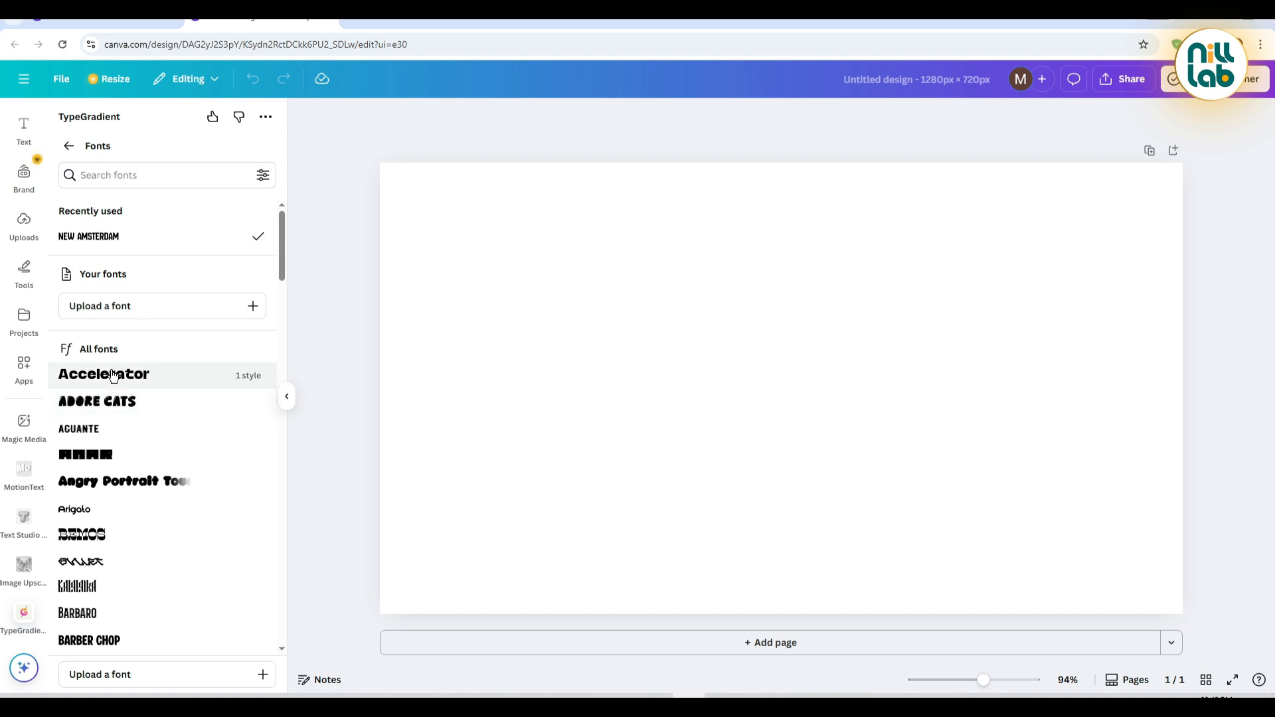
scroll(114, 384, "down", 4)
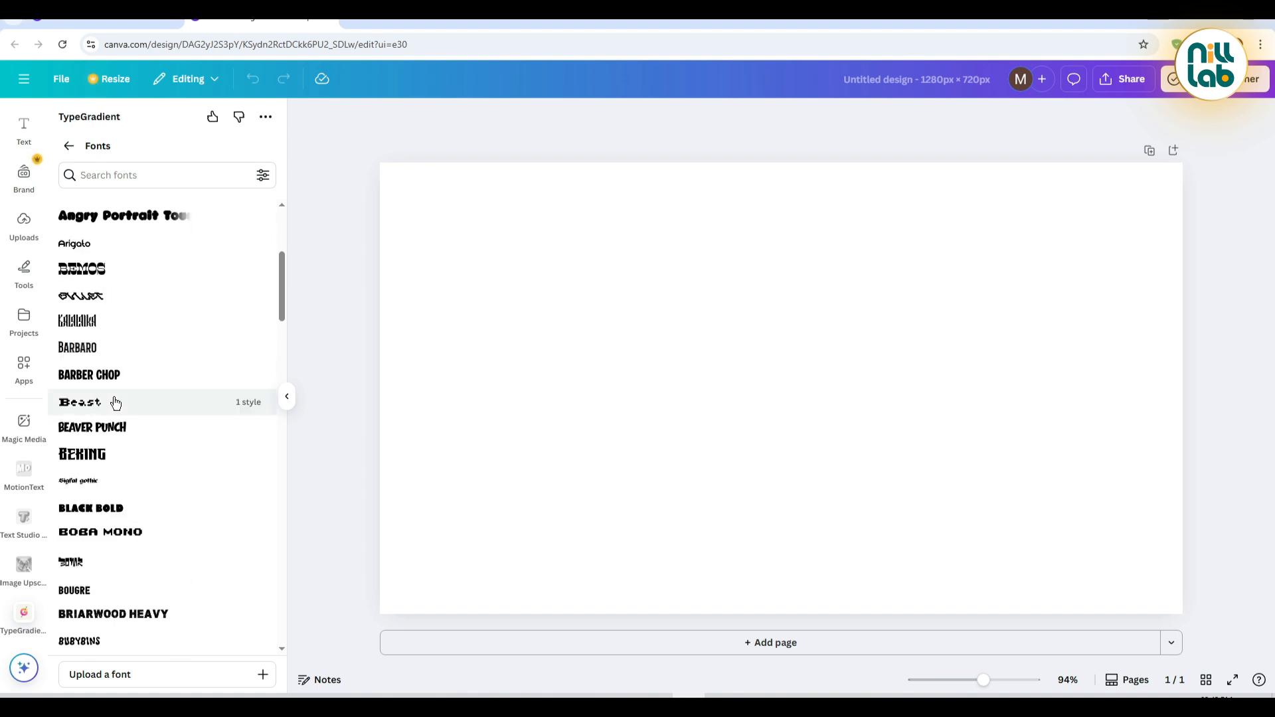
scroll(131, 551, "down", 3)
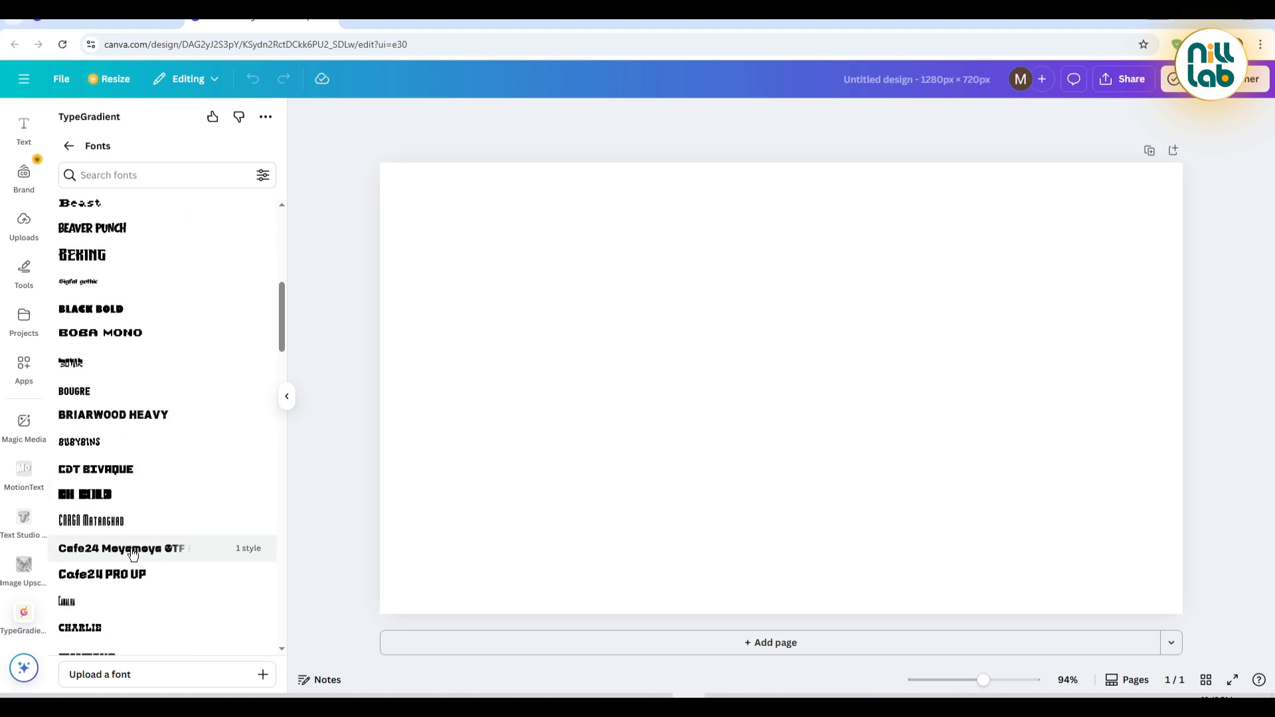
scroll(133, 548, "down", 4)
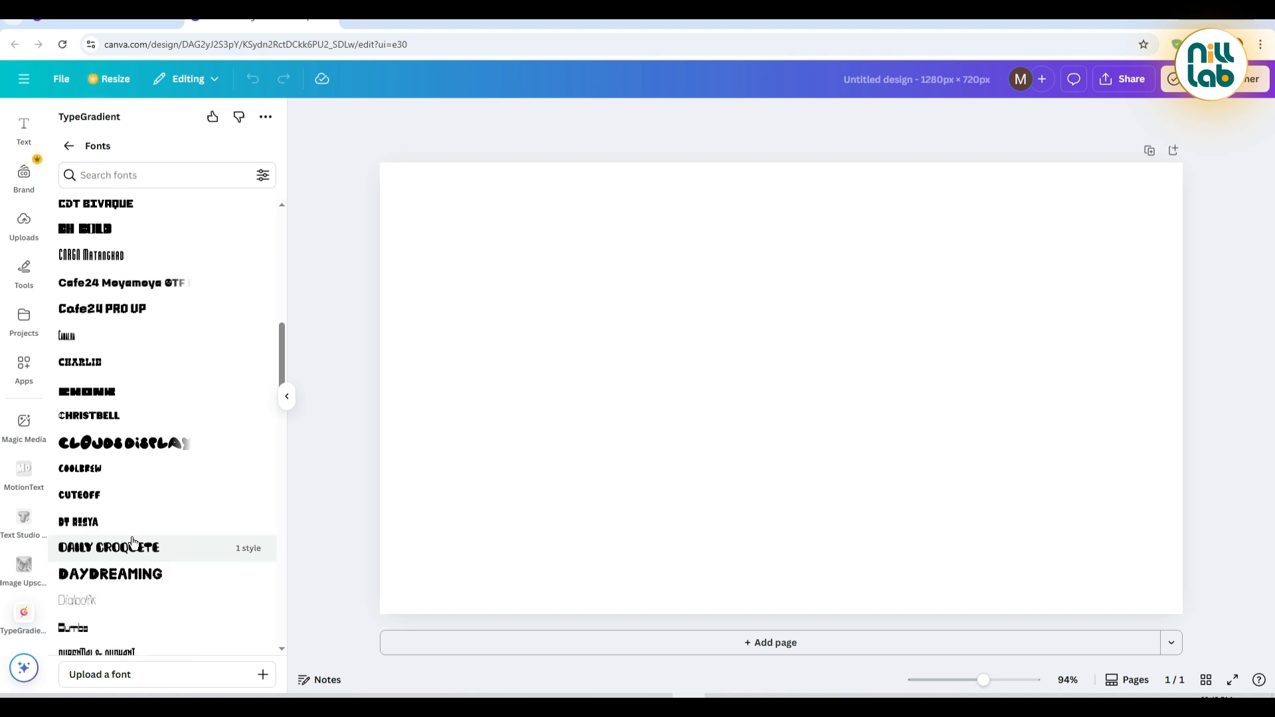
scroll(133, 542, "down", 2)
scroll(132, 539, "up", 15)
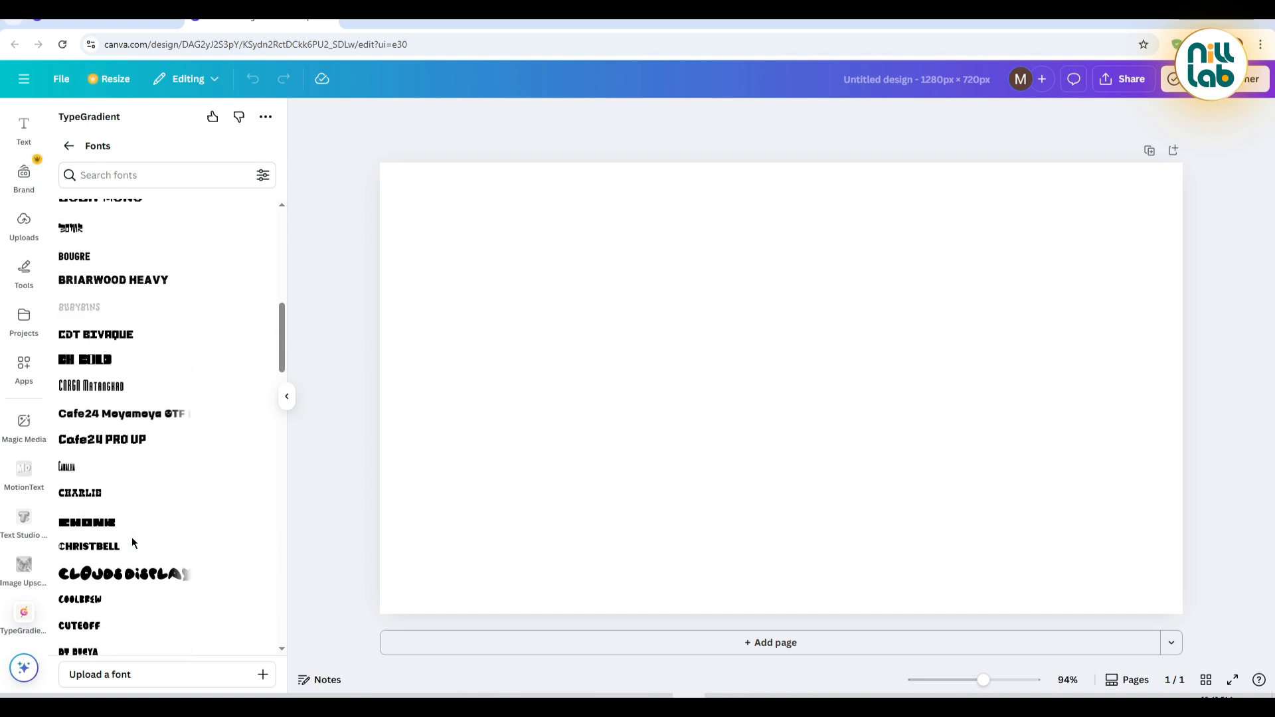
left_click(138, 377)
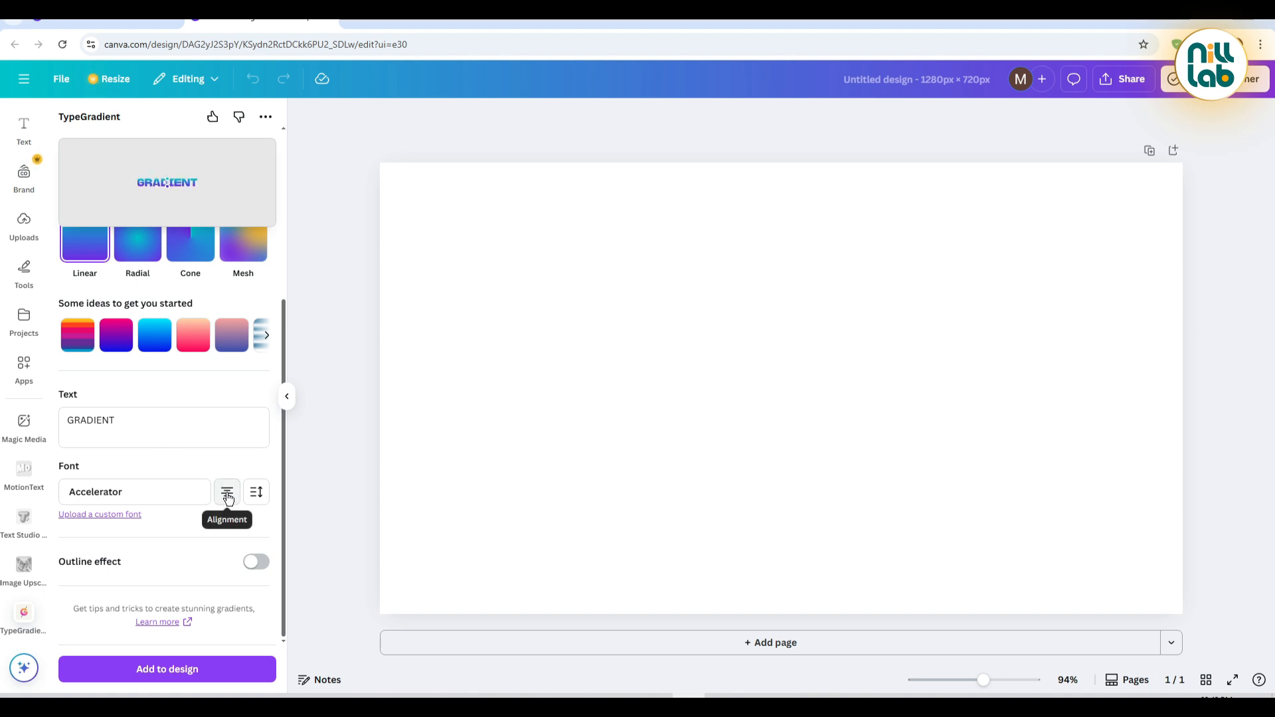
- Try a different letter spacing on the text and reset it to 0
left_click(256, 492)
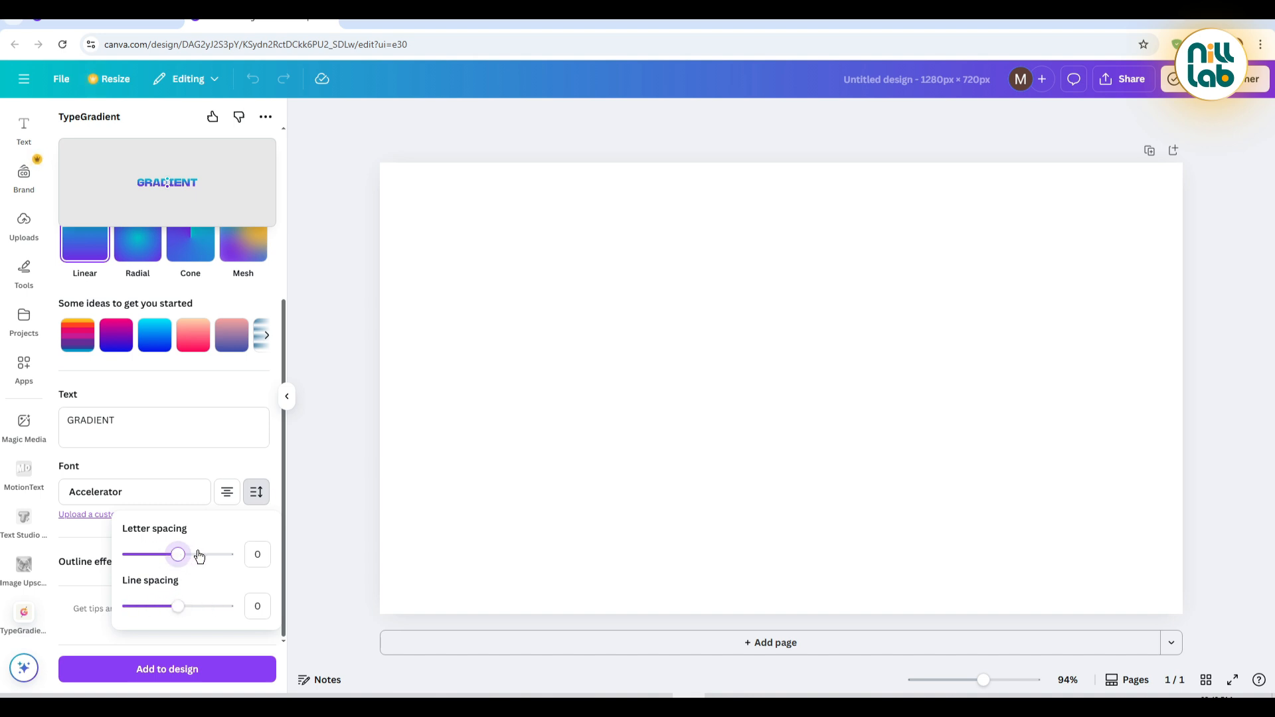
mouse_move(180, 563)
left_mouse_down()
mouse_move(208, 561)
mouse_move(162, 561)
mouse_move(194, 560)
left_mouse_up()
left_click(255, 555)
type("0")
key("Return")
left_click(265, 494)
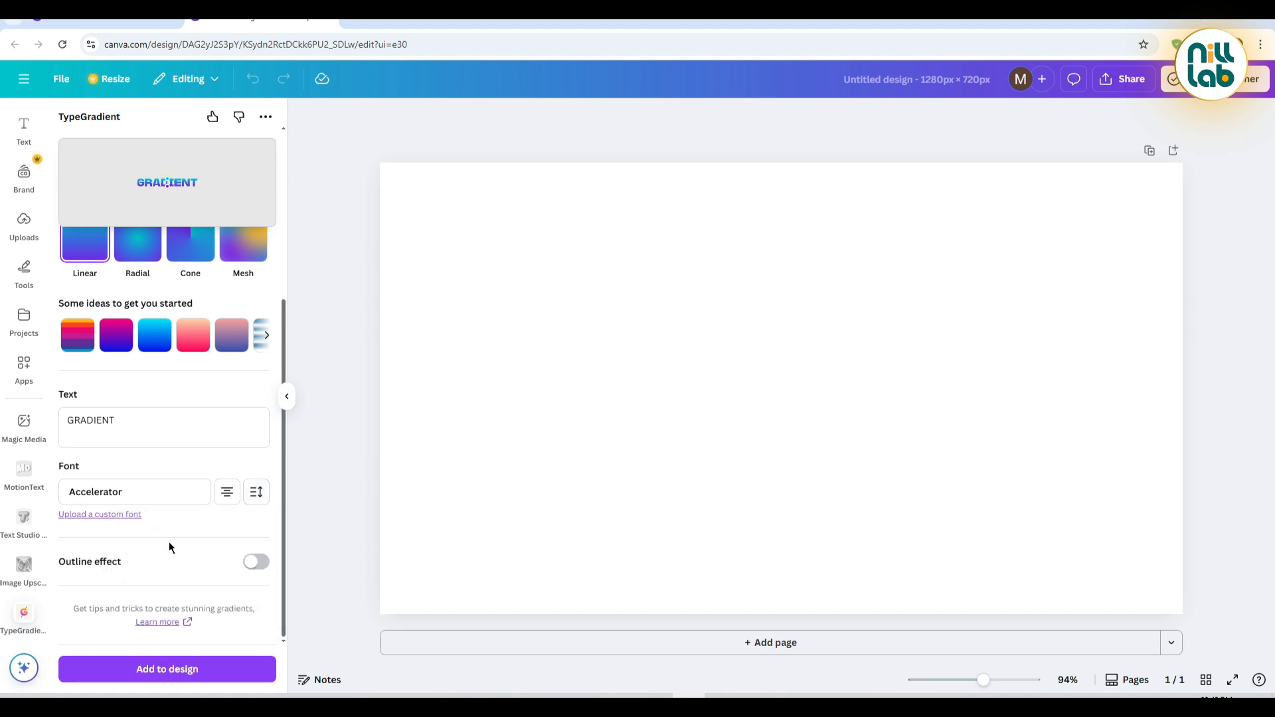
- Enable the outline effect on the text with black as its color and a thickness of about 19
left_click(253, 564)
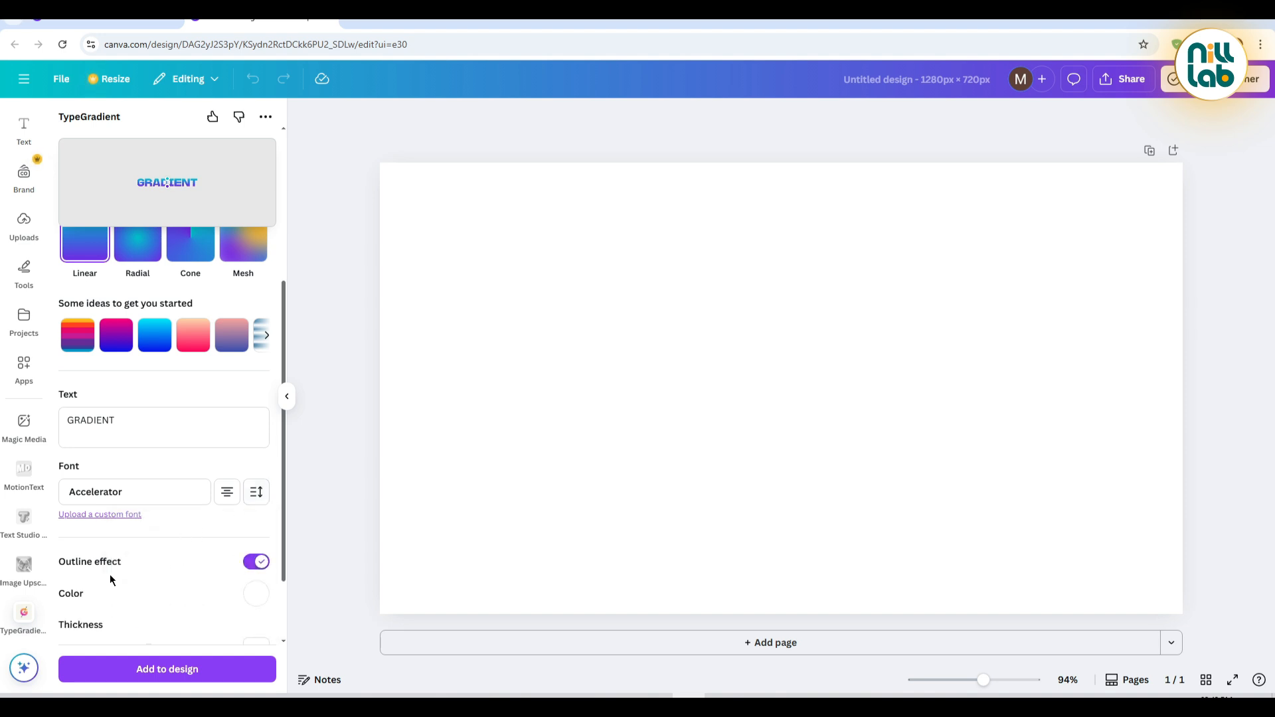
scroll(134, 585, "down", 3)
left_click(256, 500)
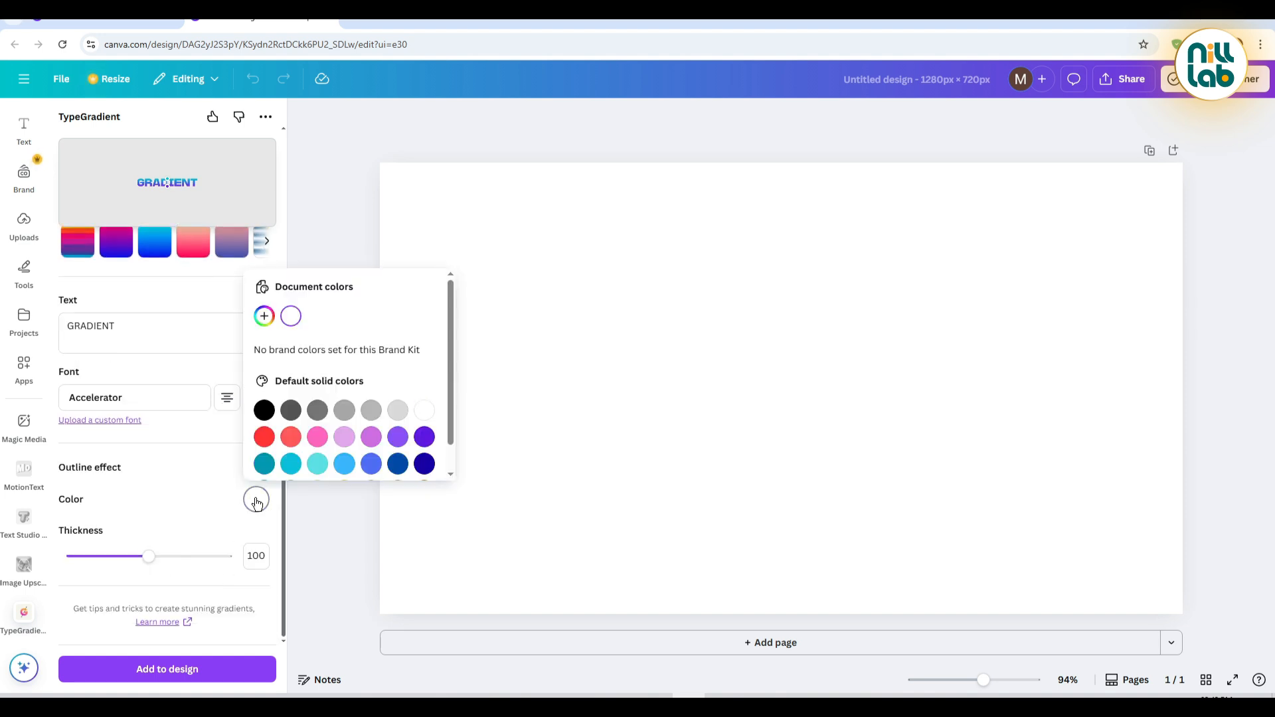
left_click(264, 410)
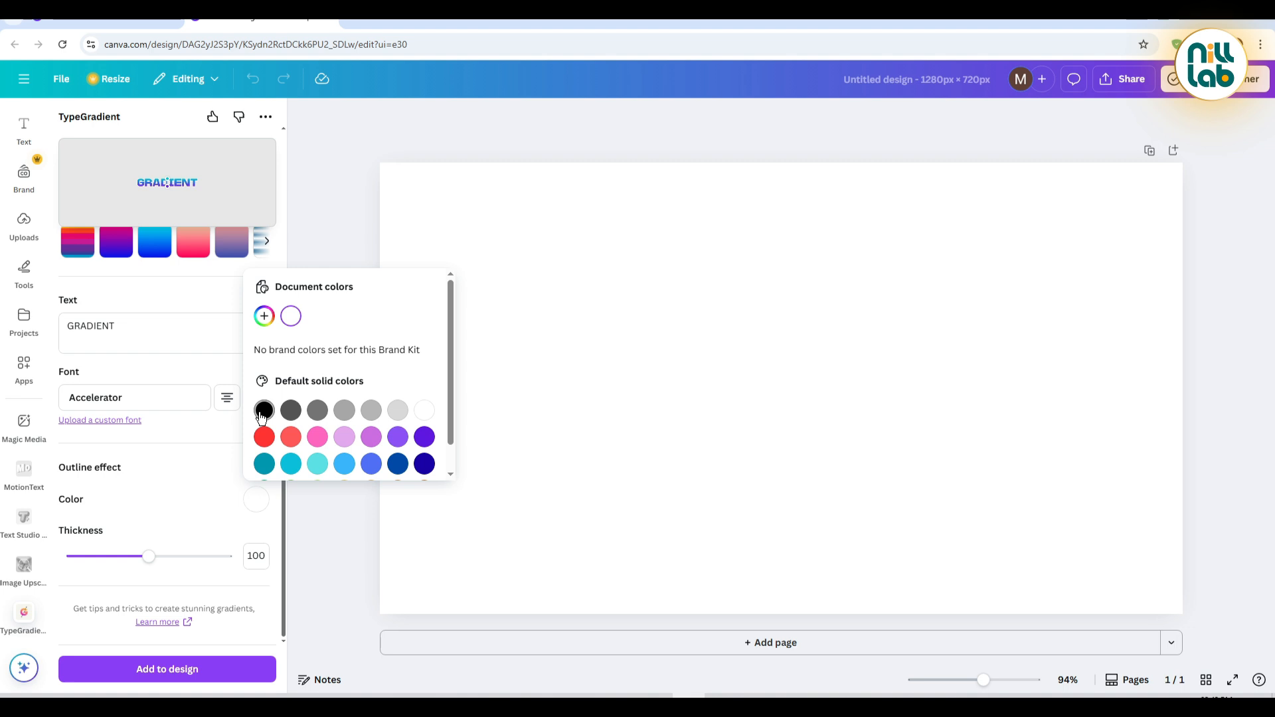
left_click(131, 488)
left_click_drag(148, 557, 90, 564)
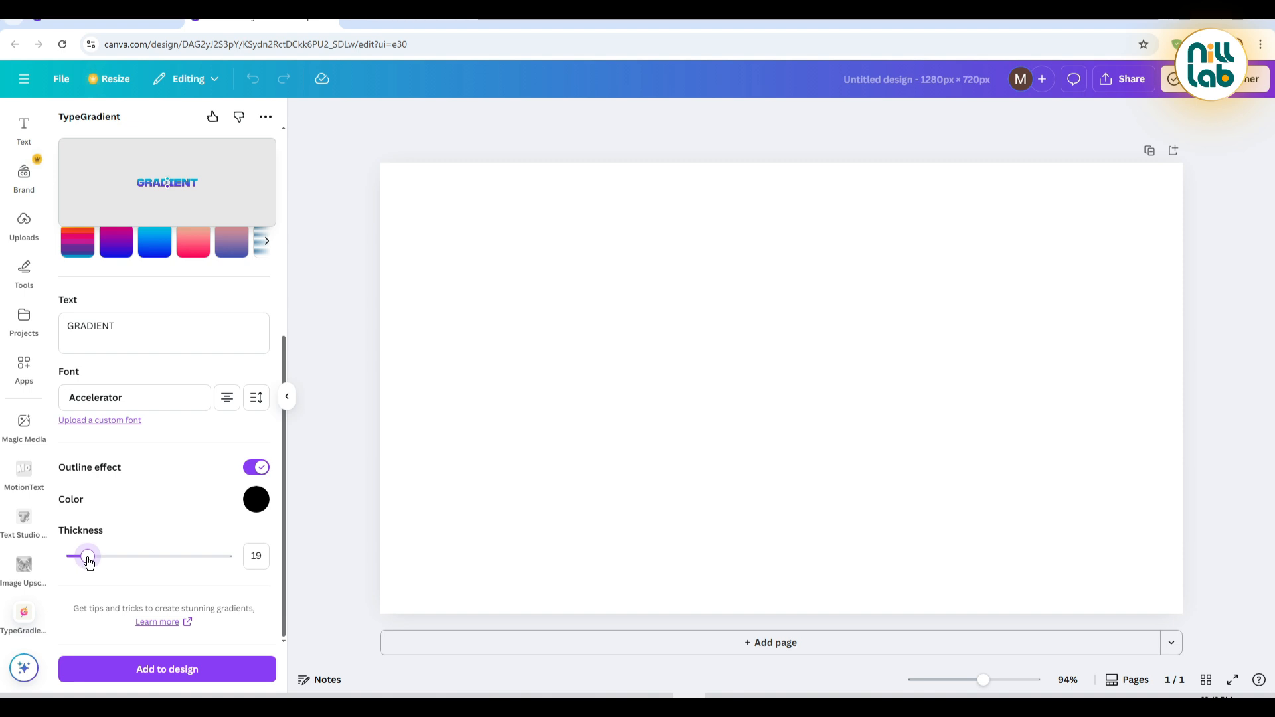
- Try the Mesh, Cone and Radial gradient types on the text and return to Linear
scroll(181, 475, "up", 5)
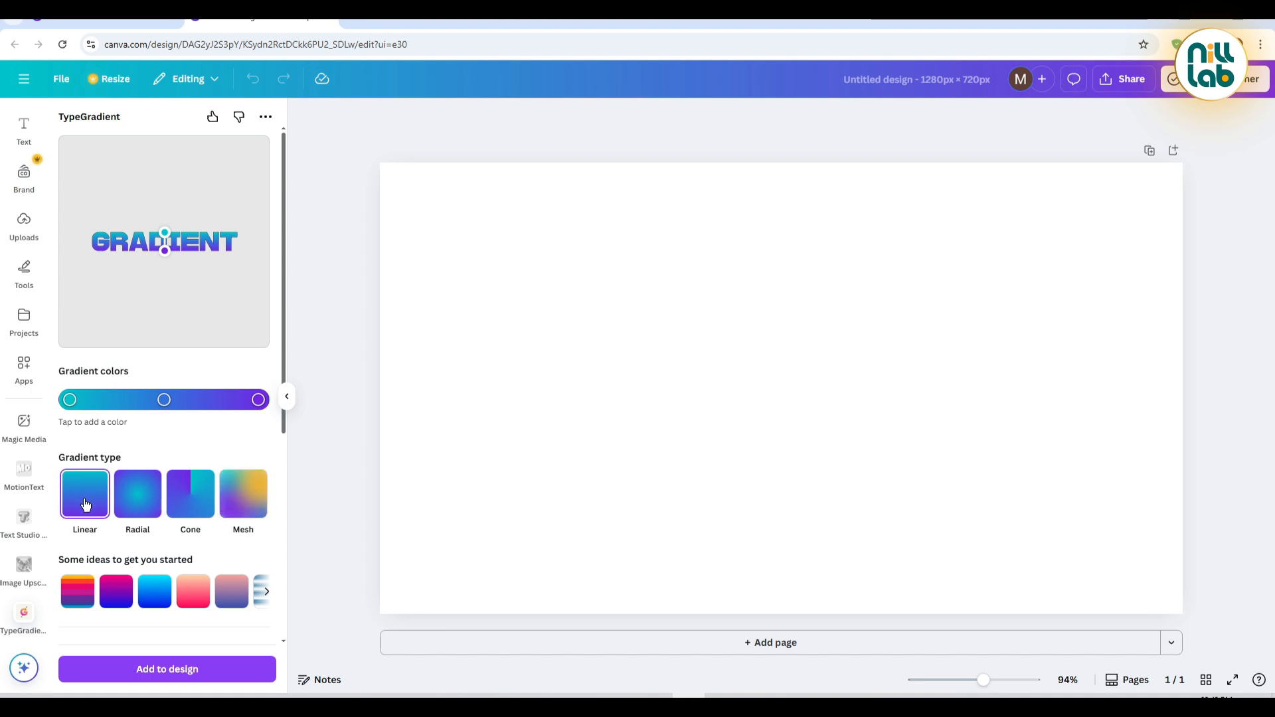
left_click(243, 503)
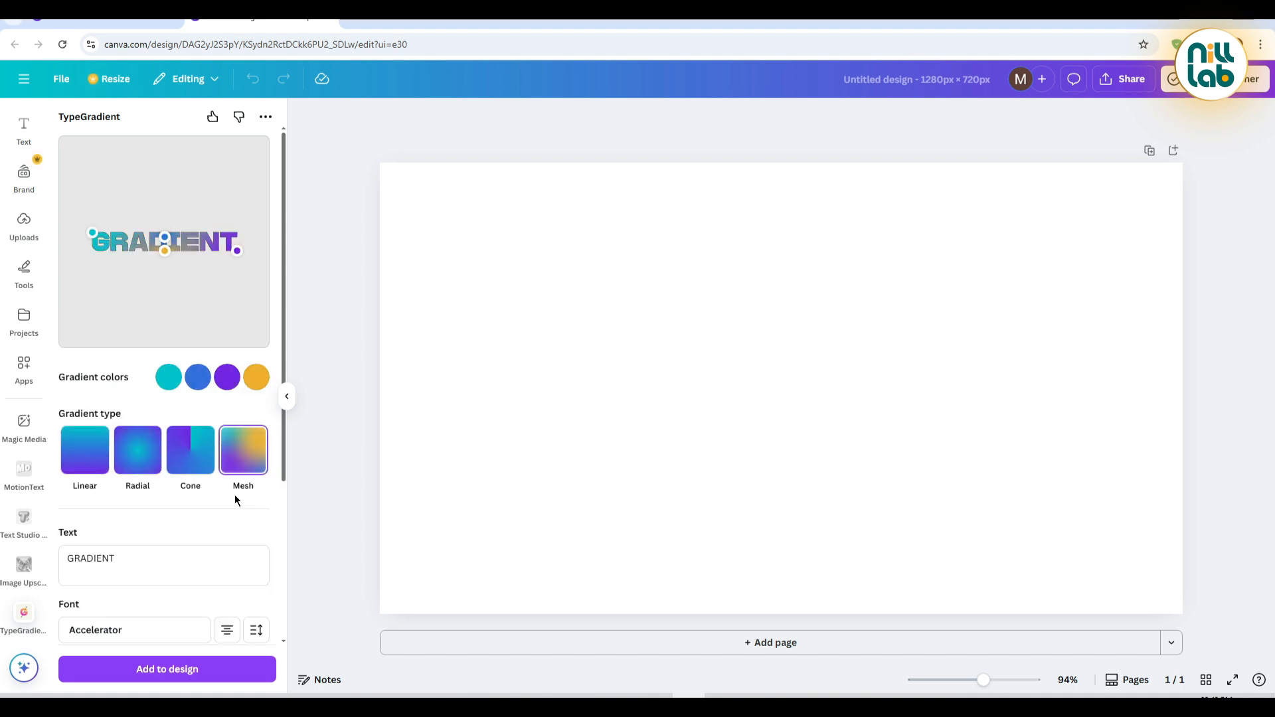
left_click(192, 471)
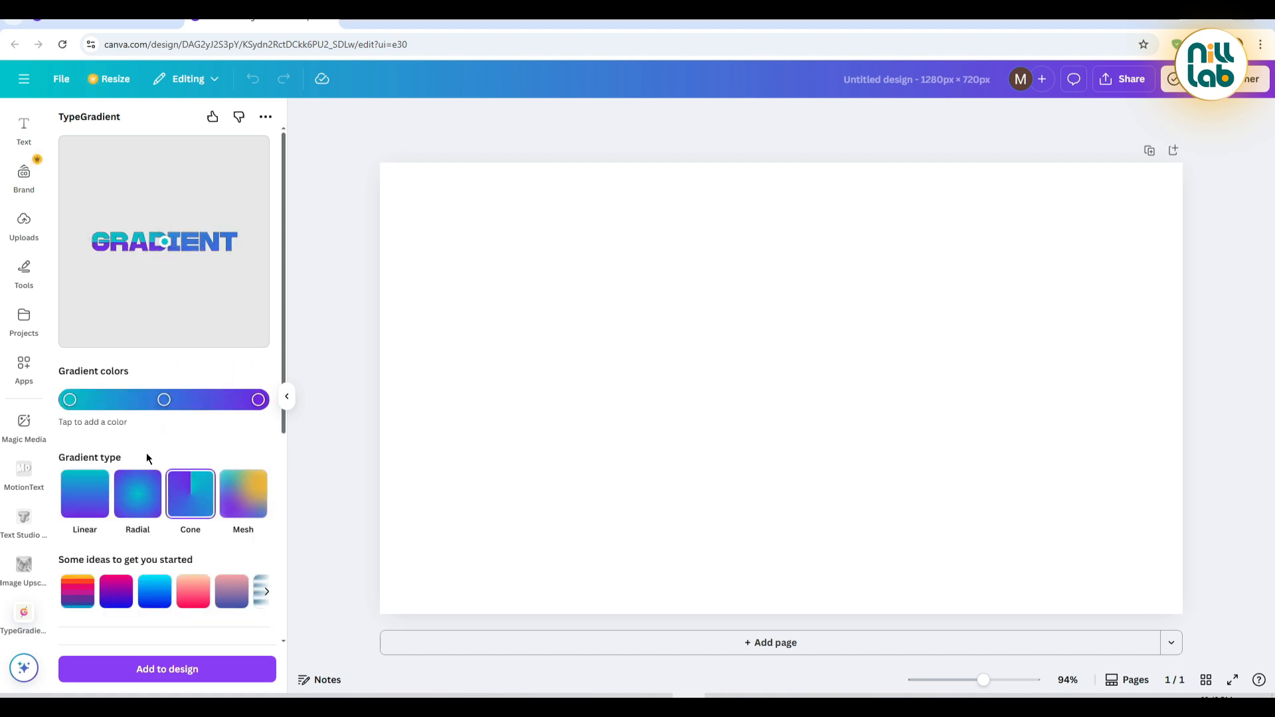
left_click(137, 500)
left_click(65, 507)
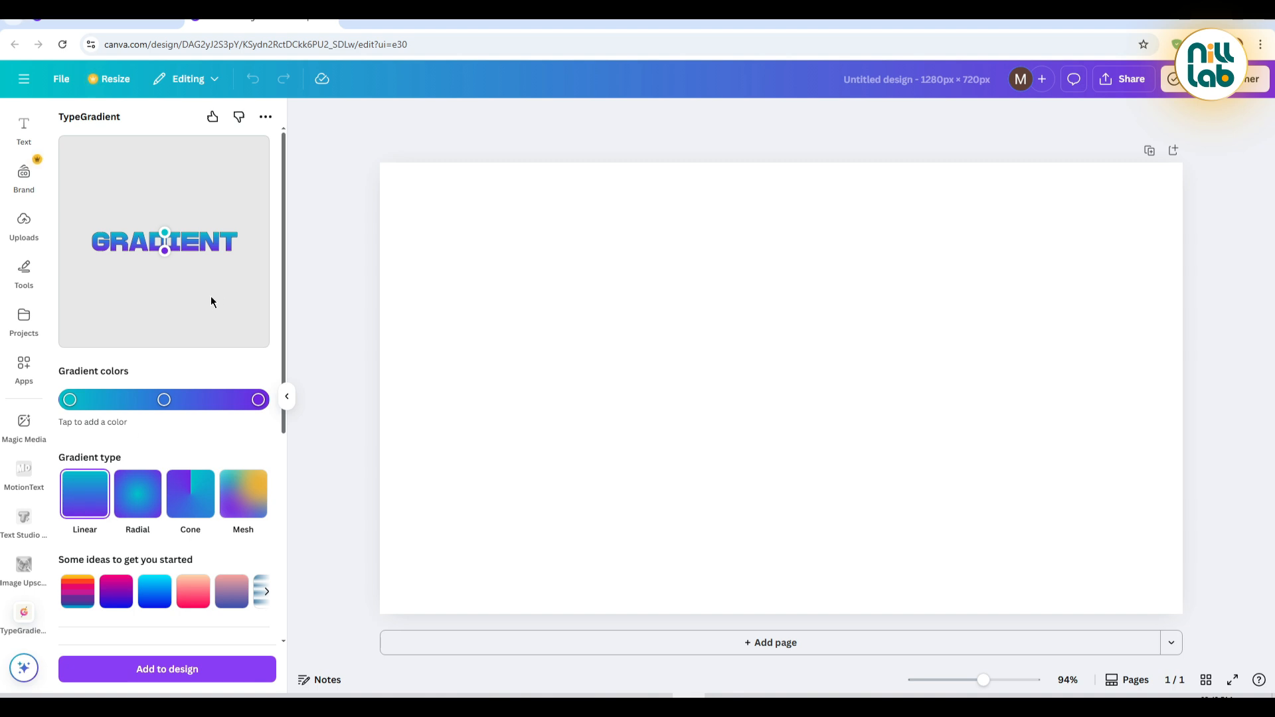
- Try a Radial gradient with a smaller radius, compare the Cone and Mesh types, and switch back to Linear
left_click(145, 491)
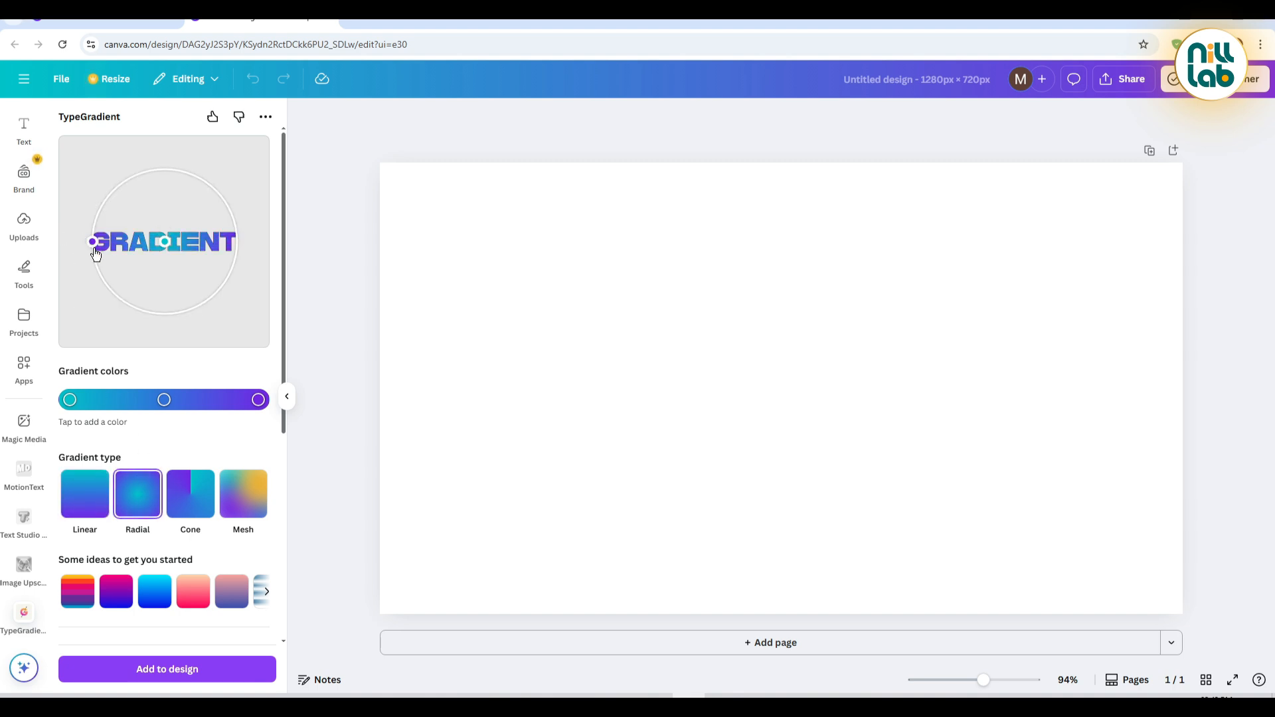
left_click_drag(93, 241, 129, 255)
left_click(195, 488)
left_click(238, 494)
left_click(72, 469)
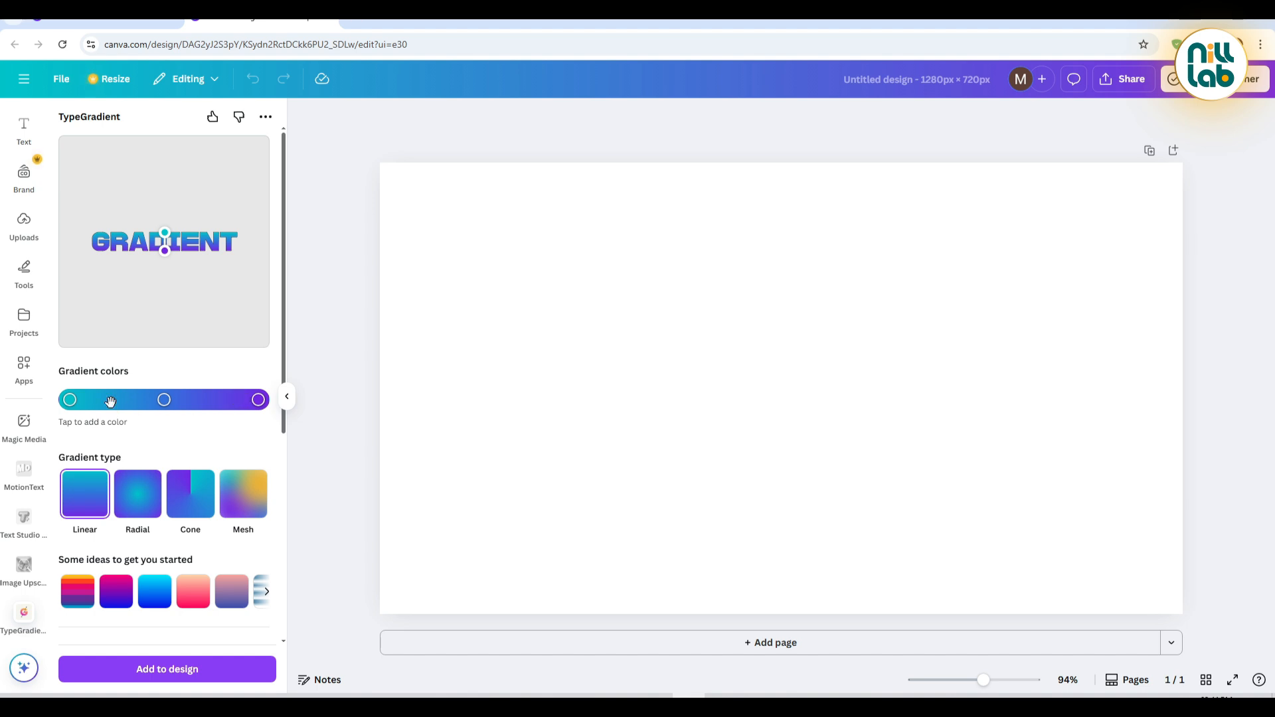
- Add three color stops to the linear gradient, one between teal and blue and two between blue and purple
left_click(111, 399)
left_click(204, 400)
left_click(237, 400)
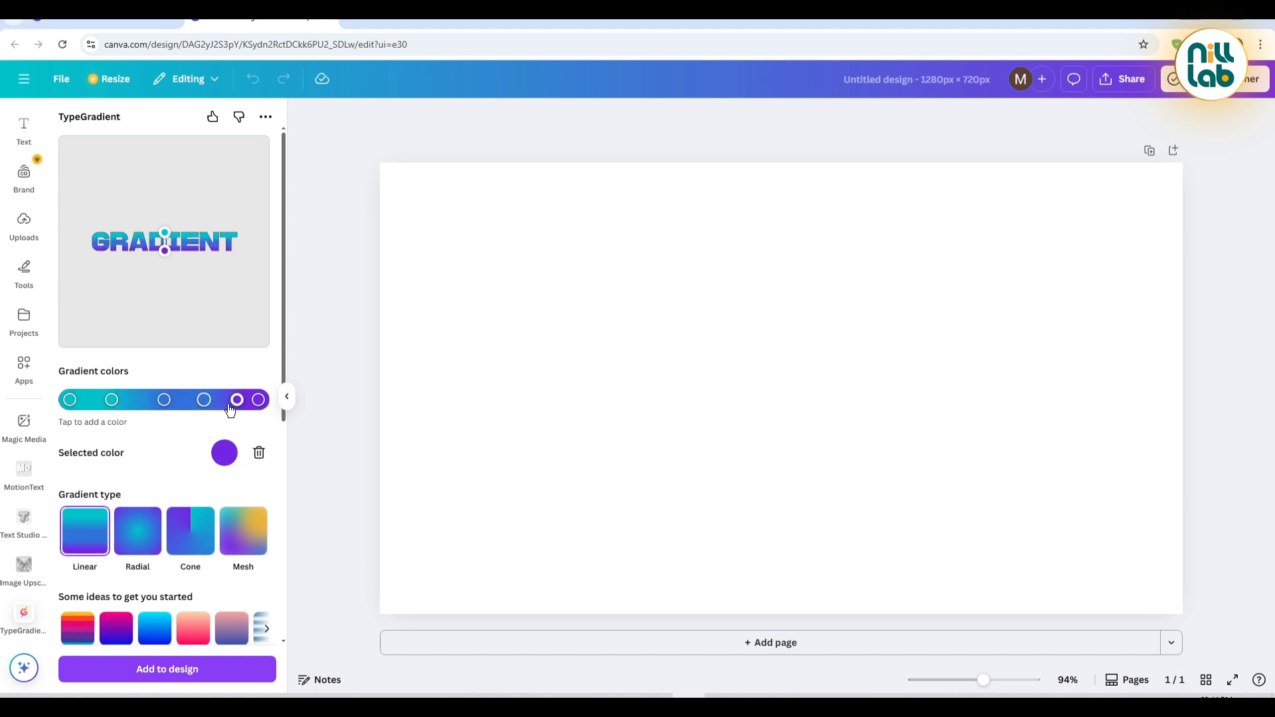
- Delete the three added color stops from the linear gradient, keeping the teal, blue and purple ones
left_click(259, 453)
left_click(204, 400)
left_click(259, 452)
left_click(112, 400)
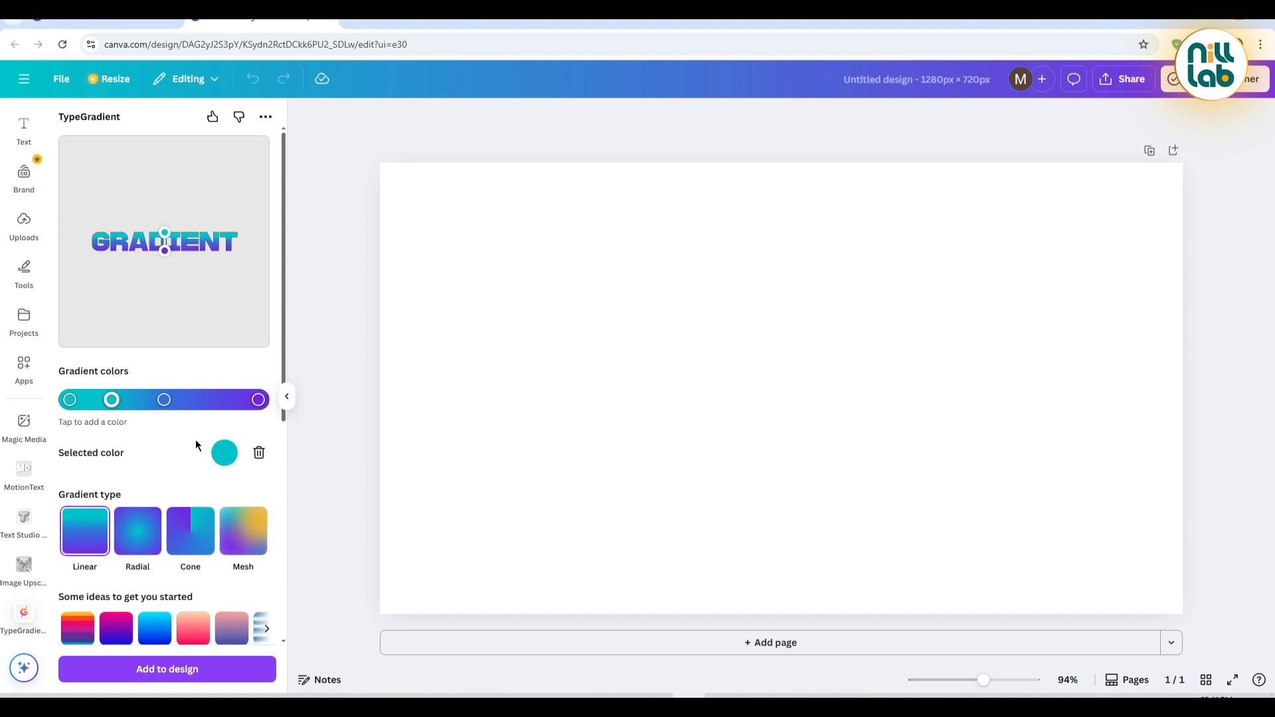
left_click(259, 452)
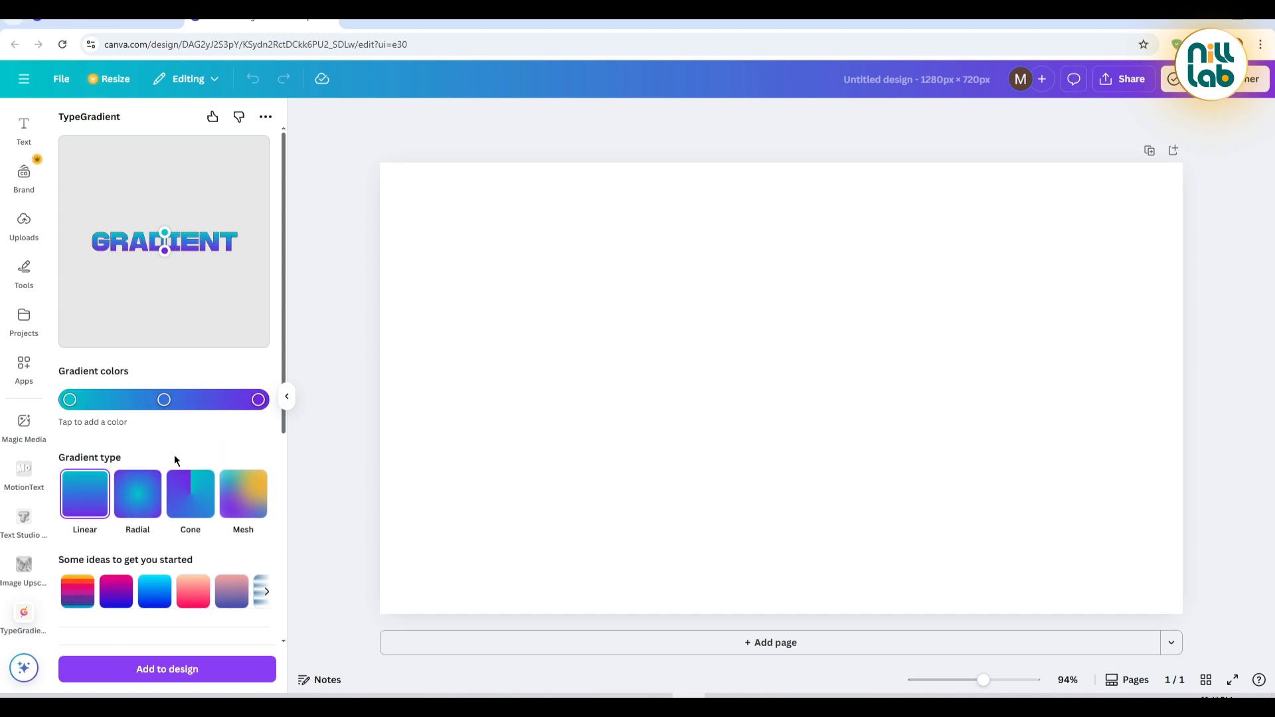
- Try the peach-to-pink and salmon-to-blue suggested gradients, and apply the pink-to-yellow one to the text
scroll(174, 448, "down", 2)
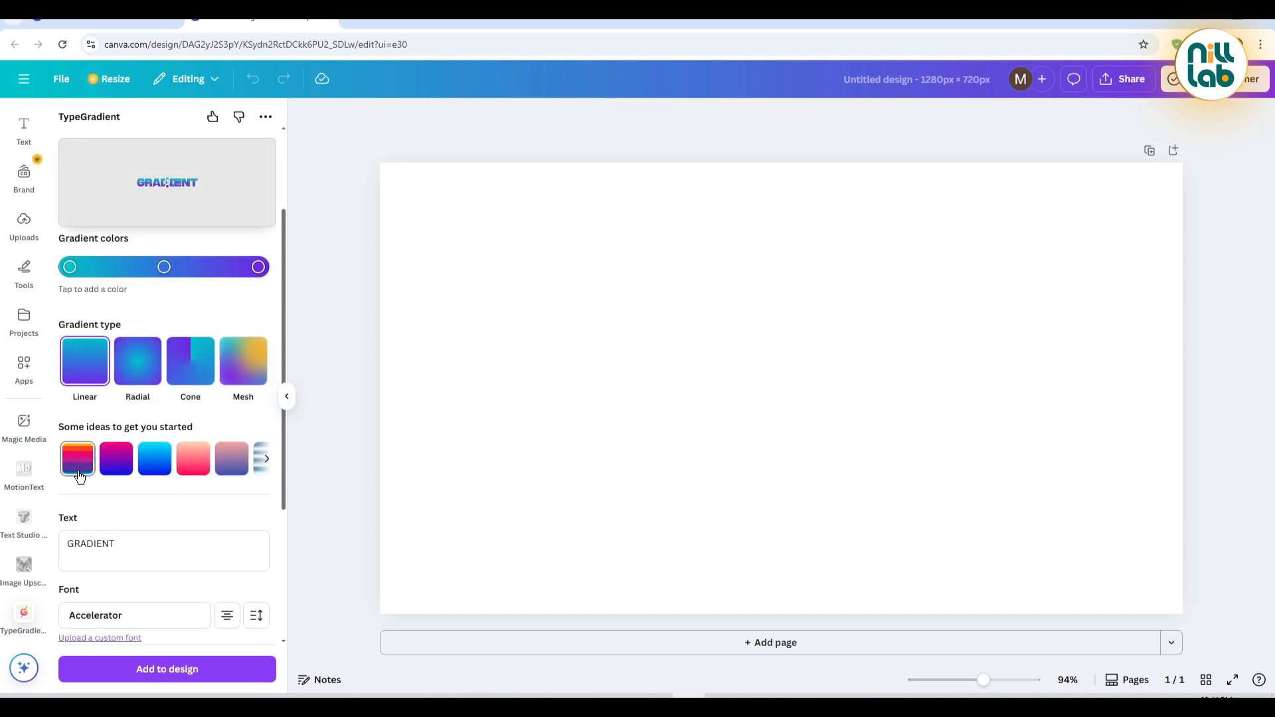
left_click(198, 471)
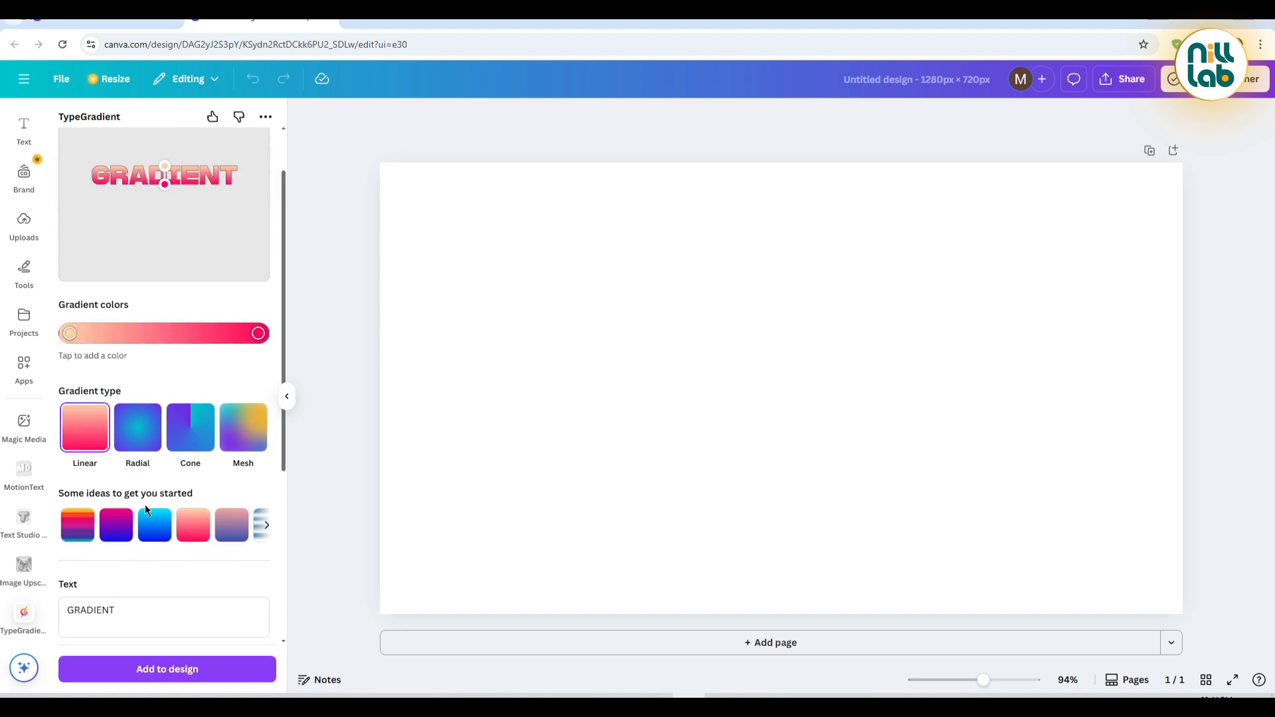
left_click(231, 526)
left_click(266, 524)
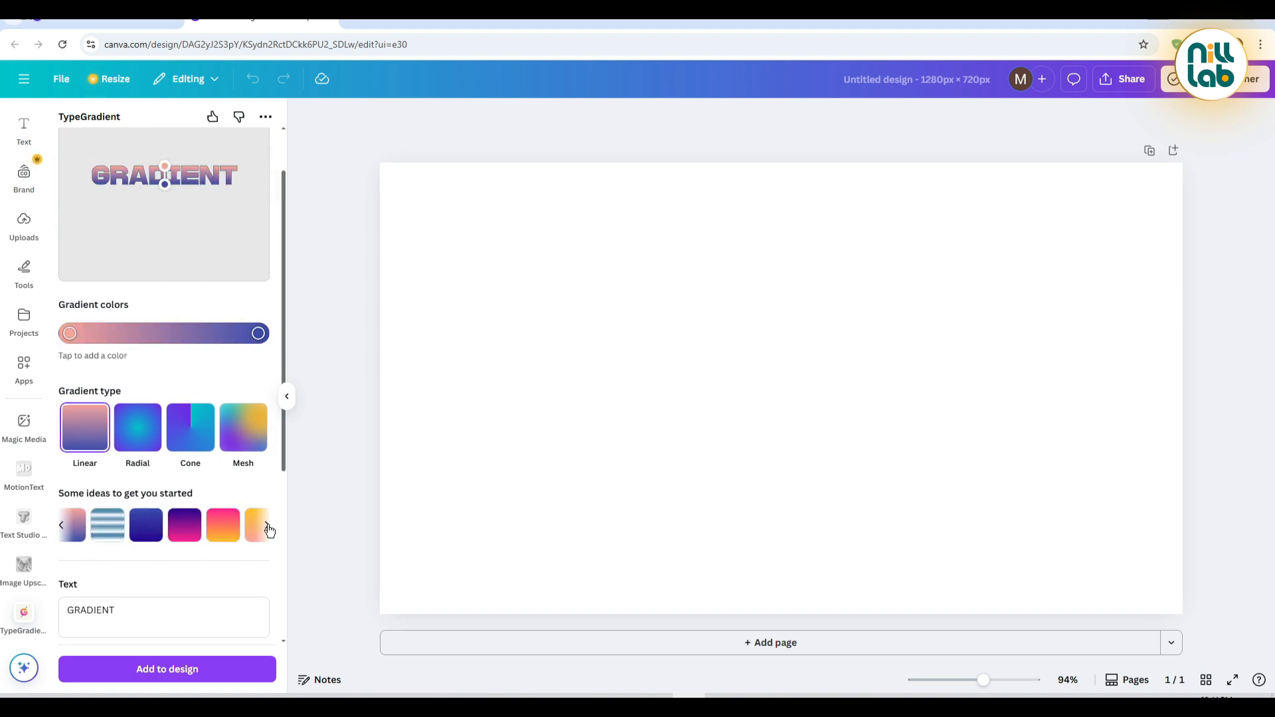
left_click(223, 531)
left_click(193, 531)
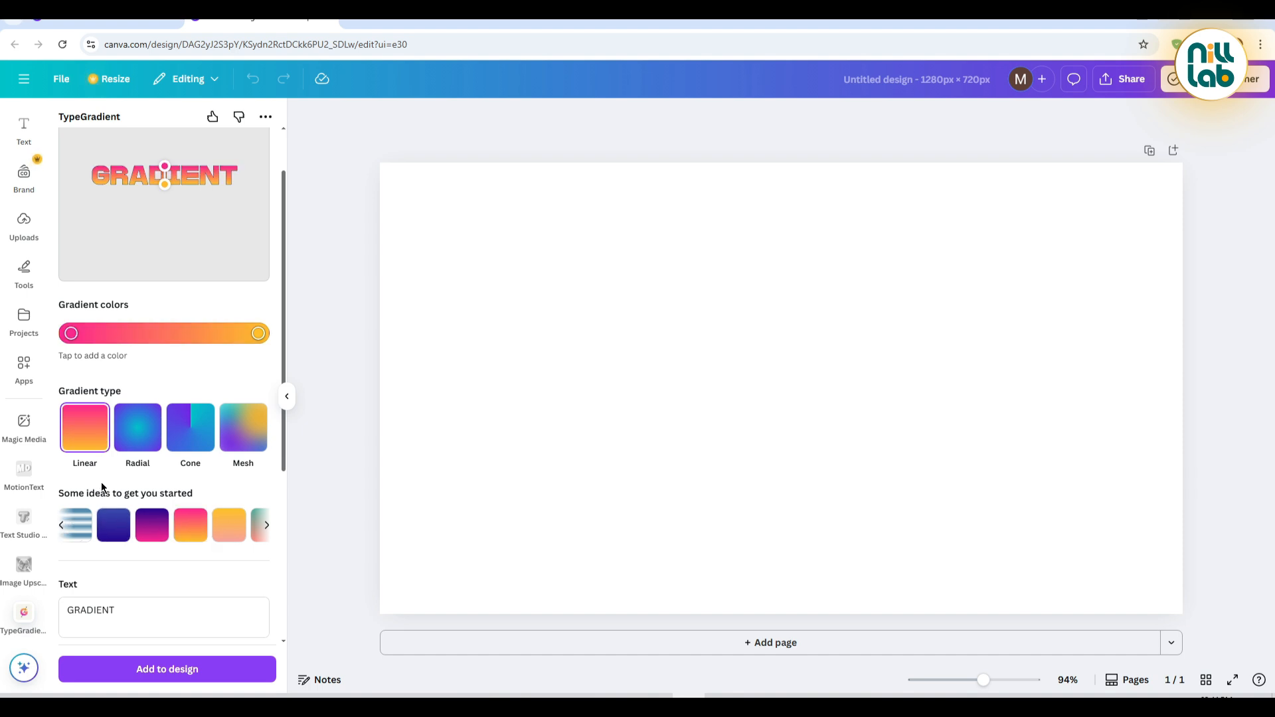
- Add a color stop near the middle of the pink-to-yellow gradient
scroll(139, 539, "down", 2)
scroll(138, 535, "down", 2)
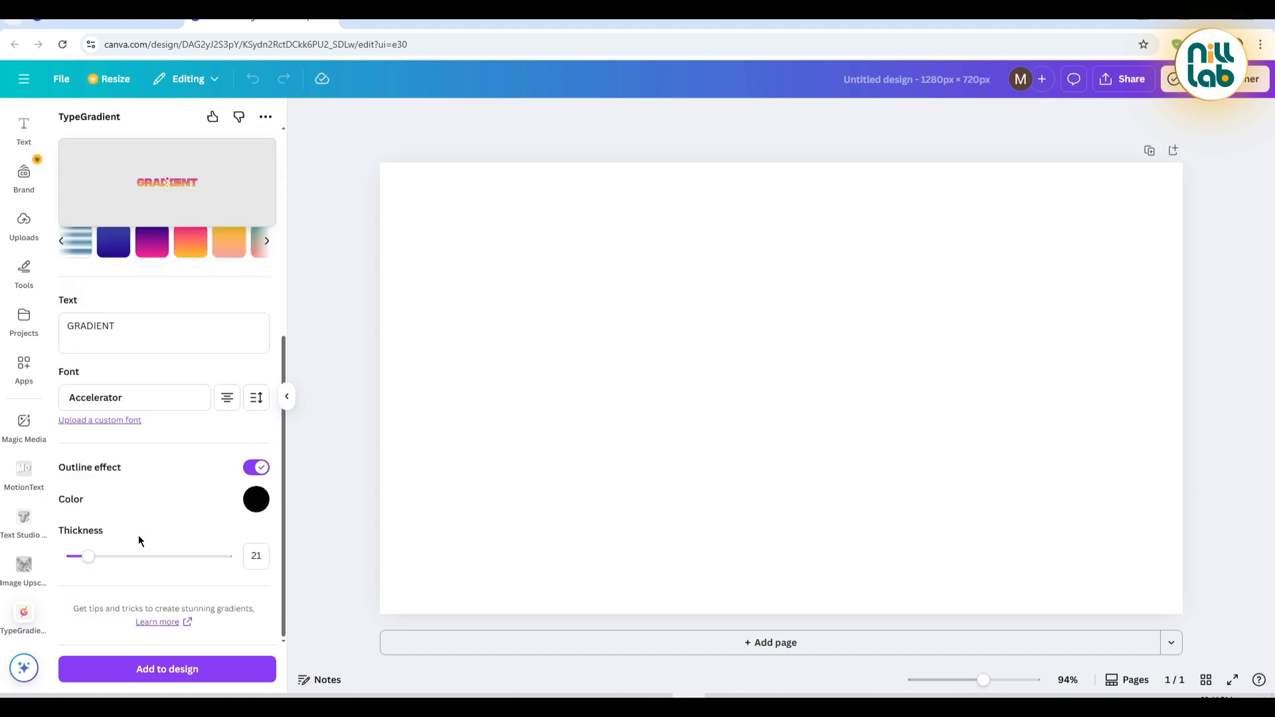
scroll(136, 535, "up", 5)
left_click(71, 399)
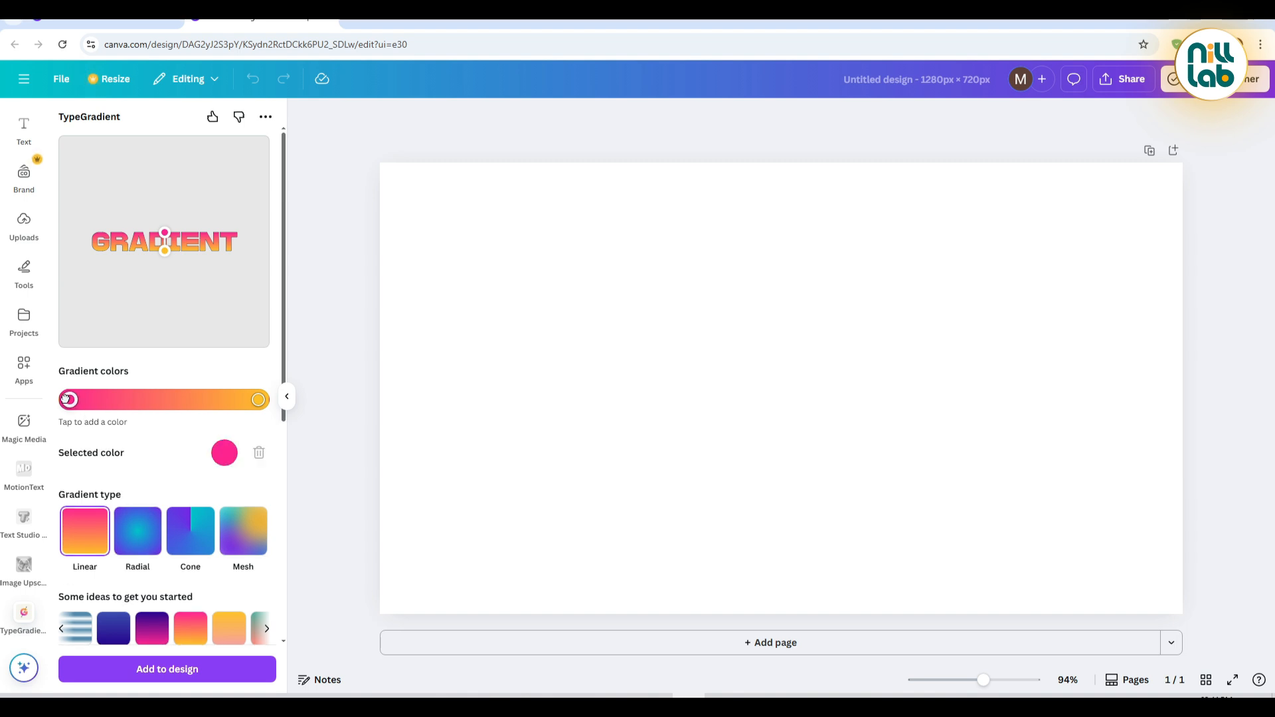
left_click(155, 396)
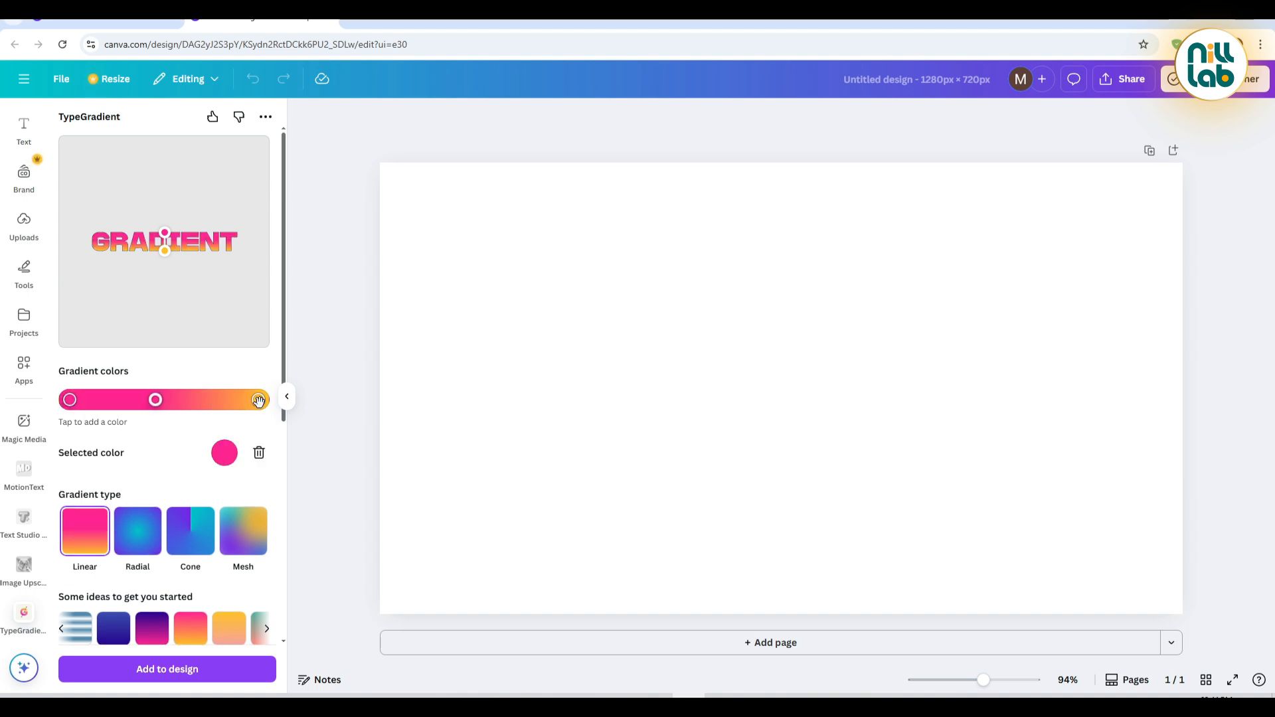
- Set the gradient's first color stop to orange #FF6B00 and copy its hex code
left_click(259, 399)
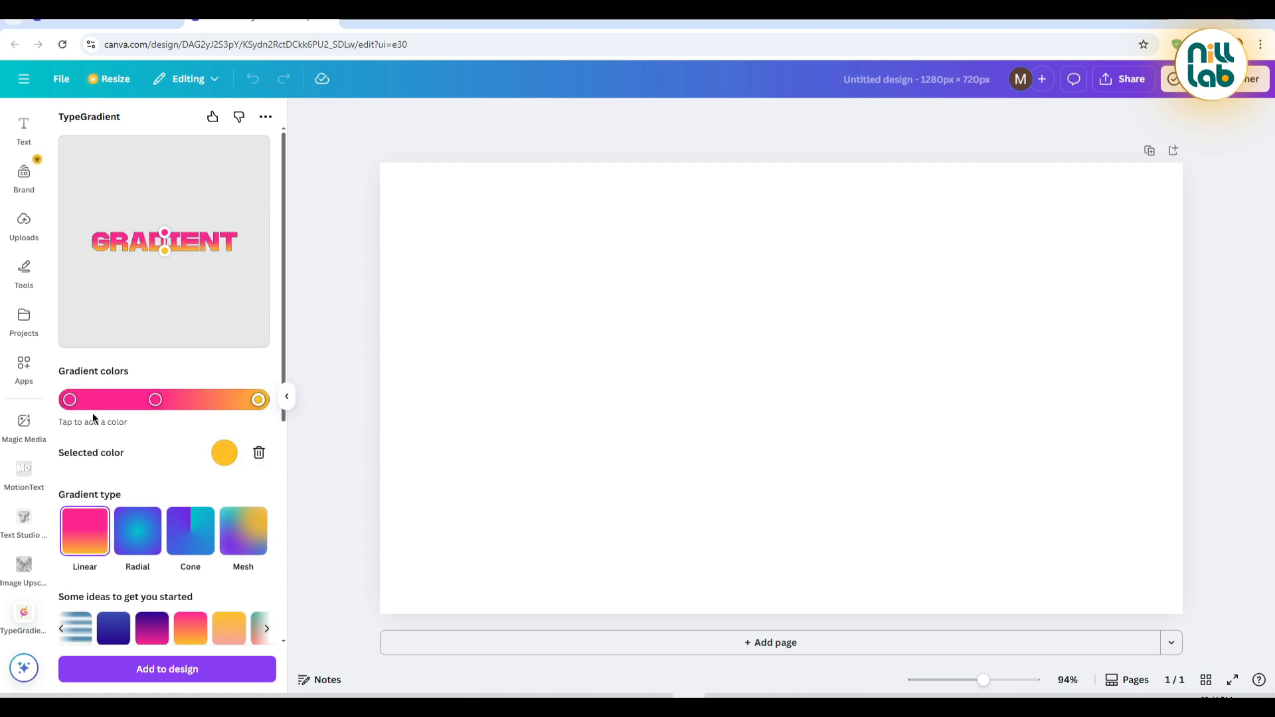
left_click(69, 399)
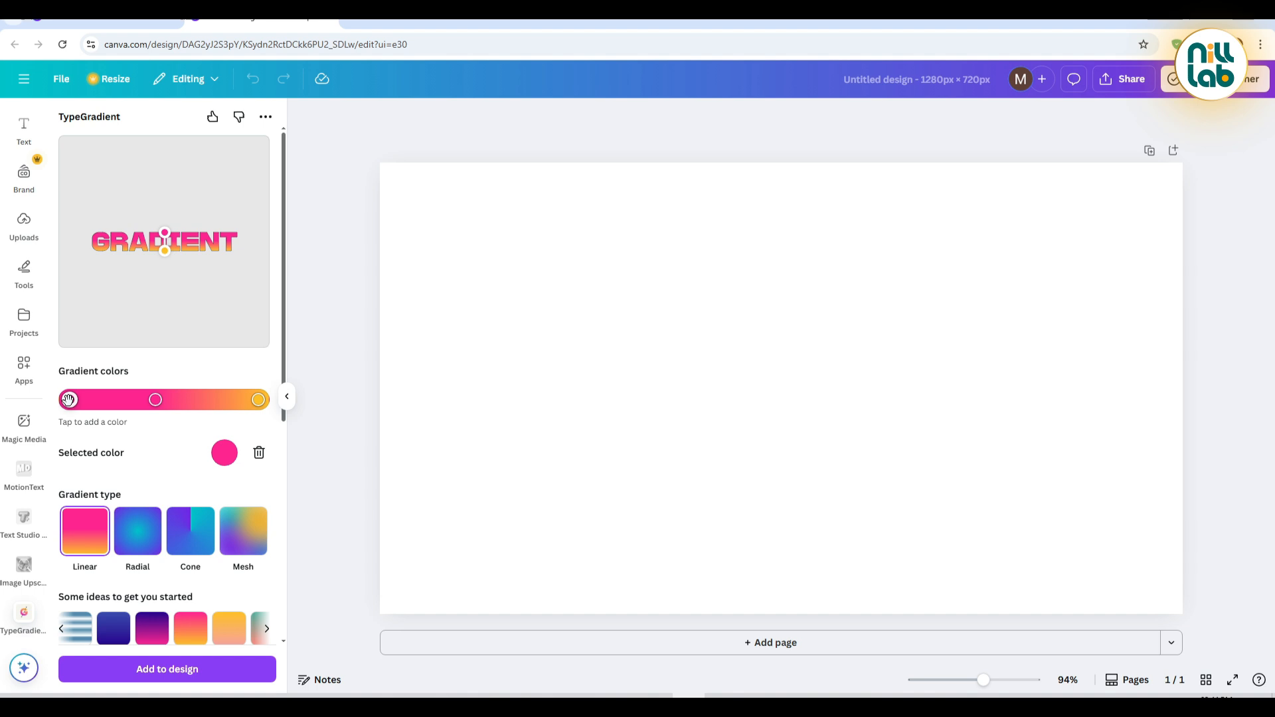
left_click(224, 452)
scroll(266, 637, "down", 1)
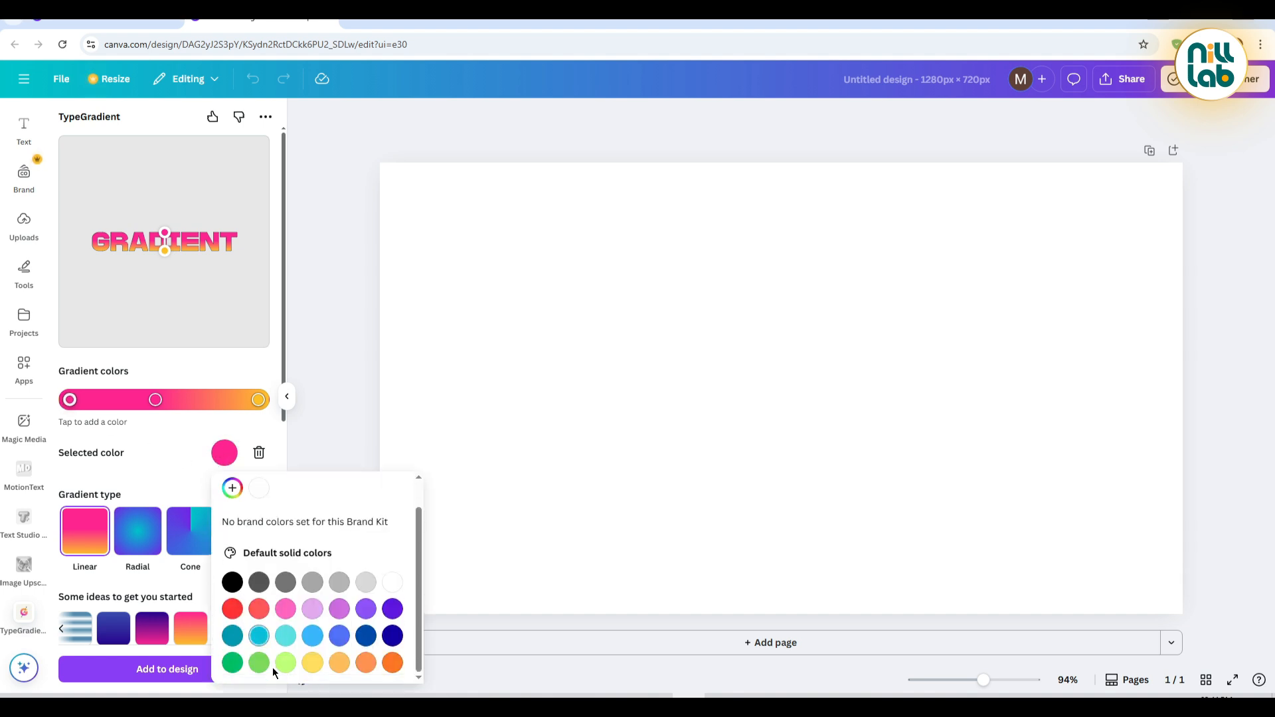
left_click(395, 664)
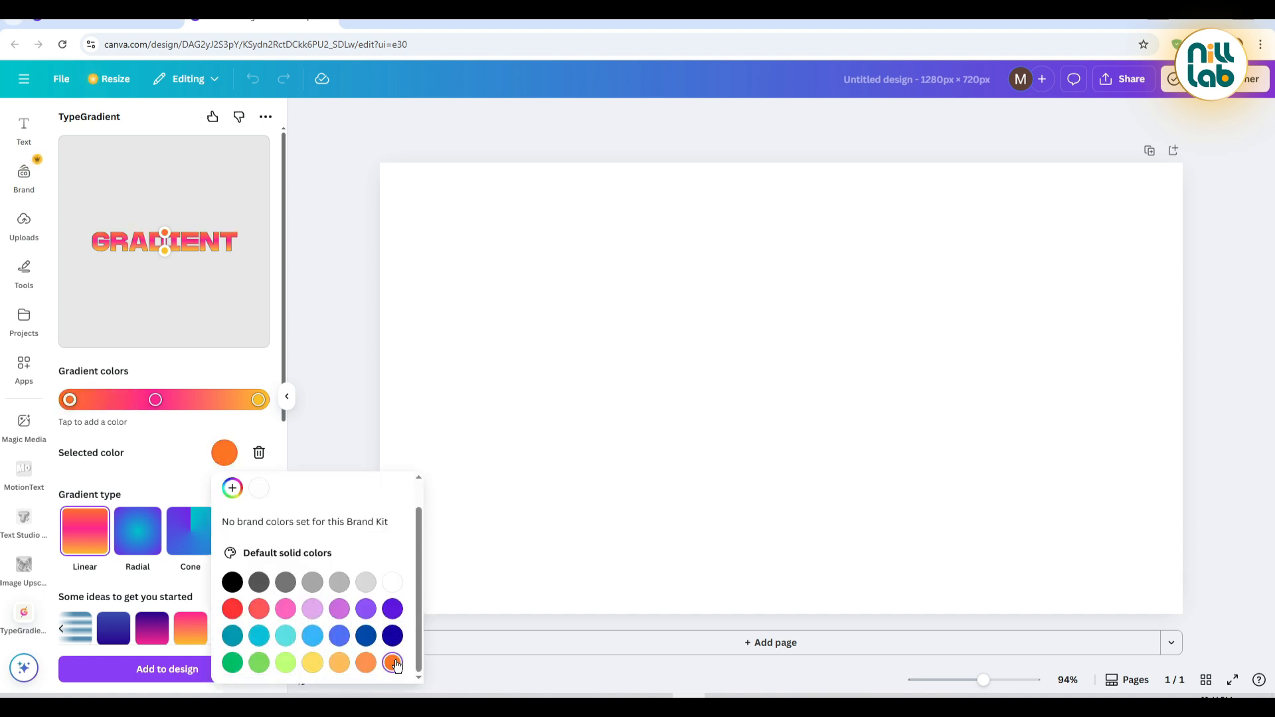
left_click(233, 488)
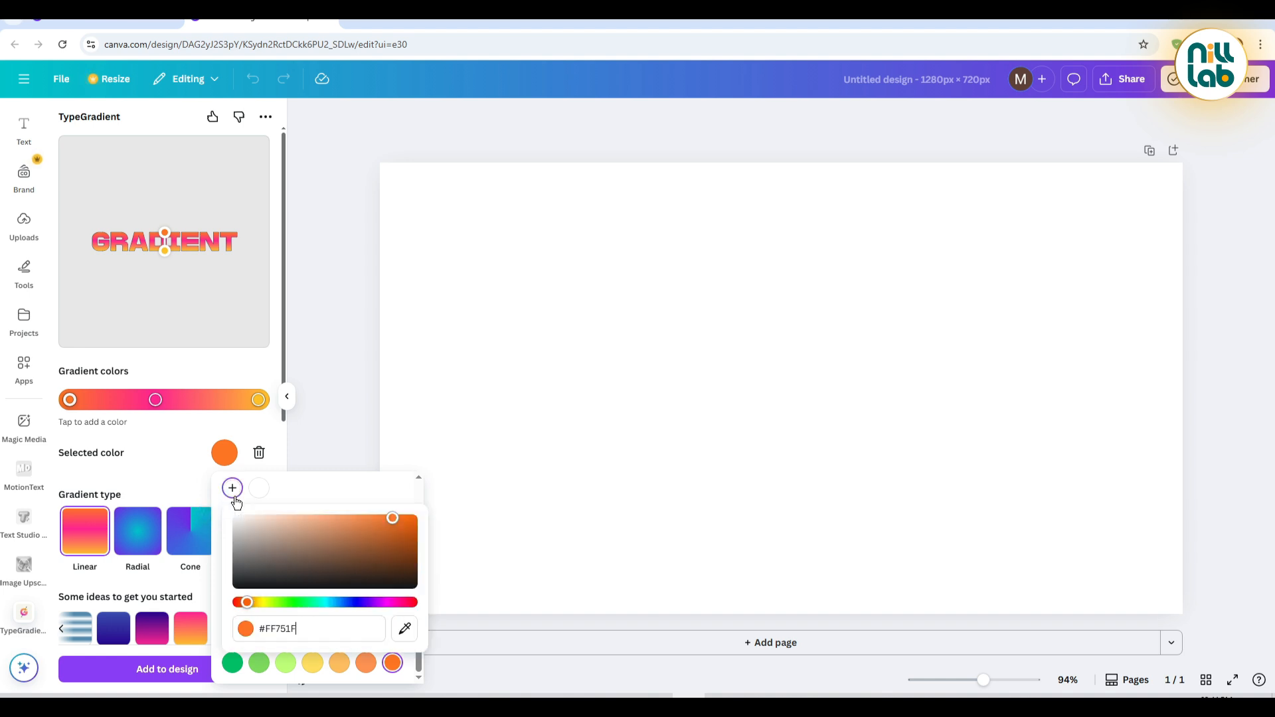
left_click_drag(401, 518, 447, 508)
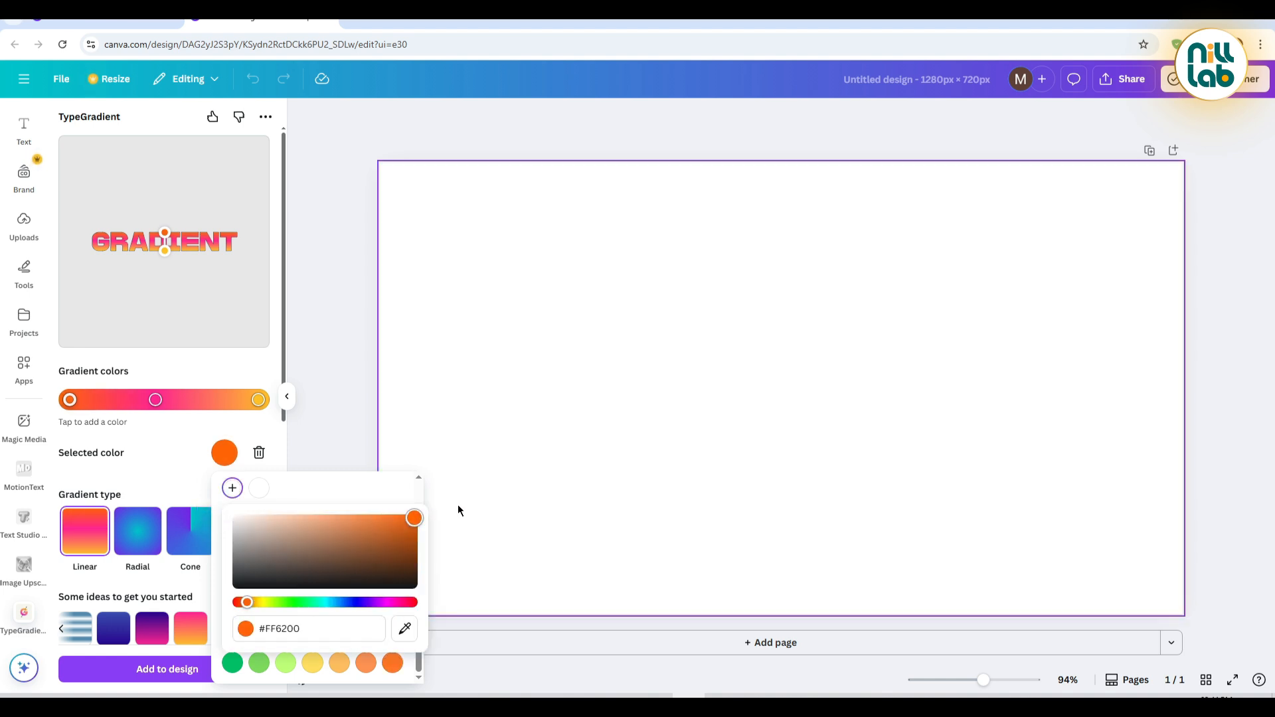
left_click_drag(247, 602, 248, 606)
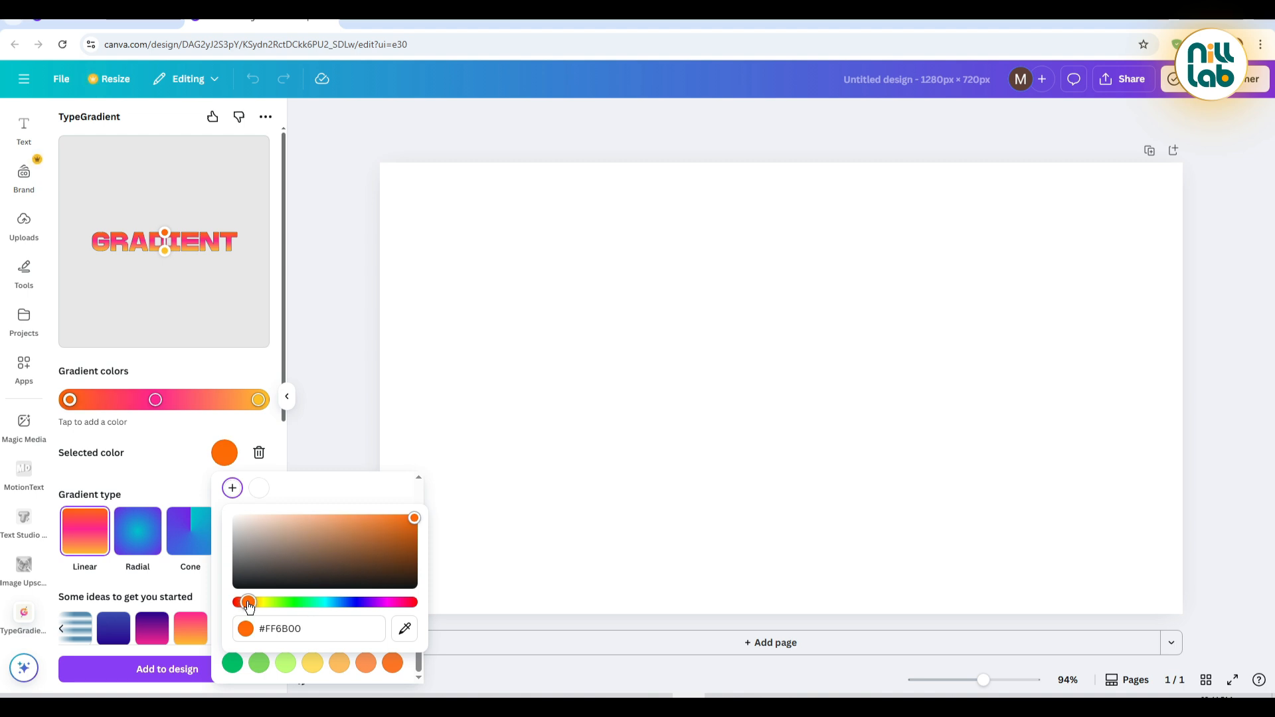
left_click(306, 631)
key("ctrl+c")
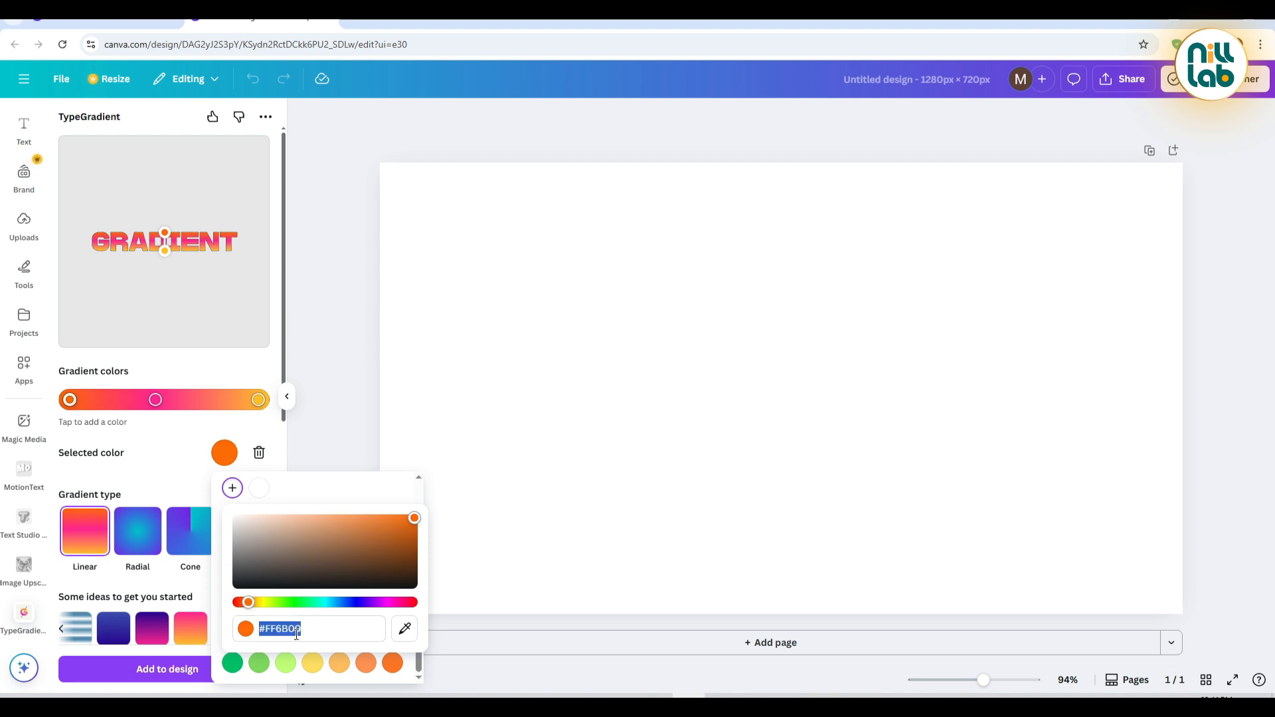
- Paste the copied #FF6B00 orange as the color of the gradient's last stop
left_click(196, 424)
left_click(262, 398)
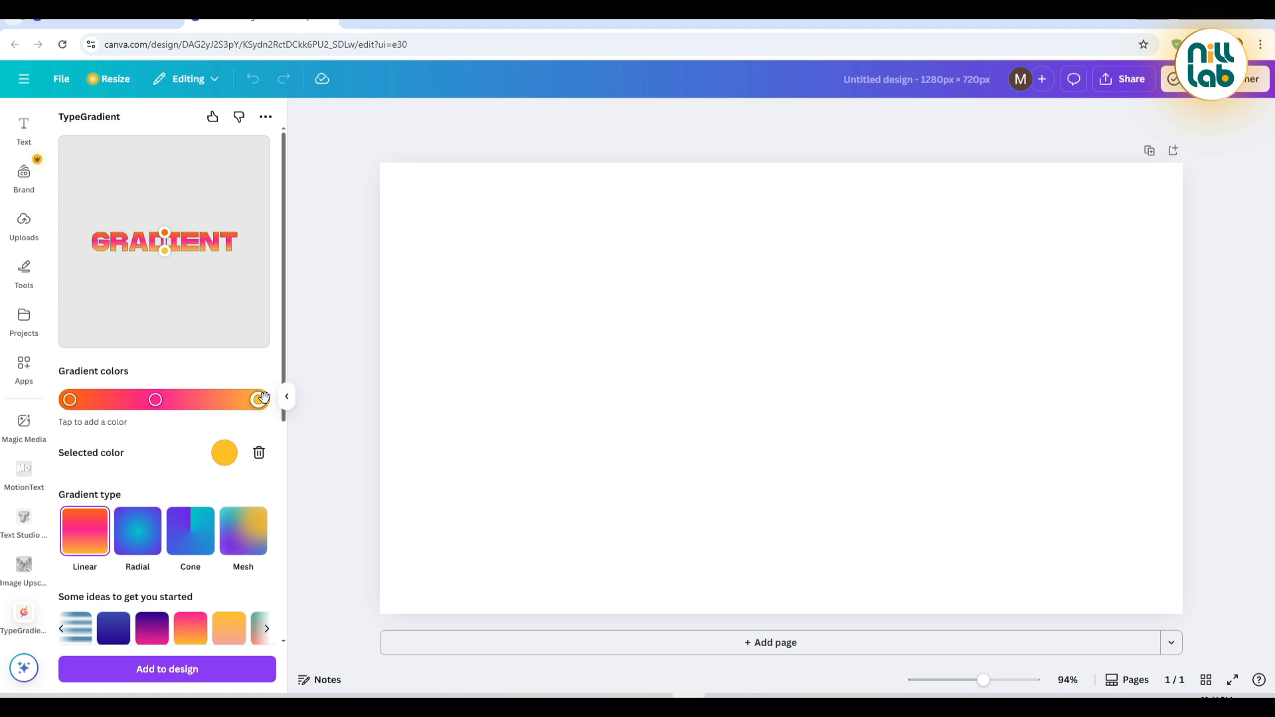
left_click(223, 463)
left_click(233, 519)
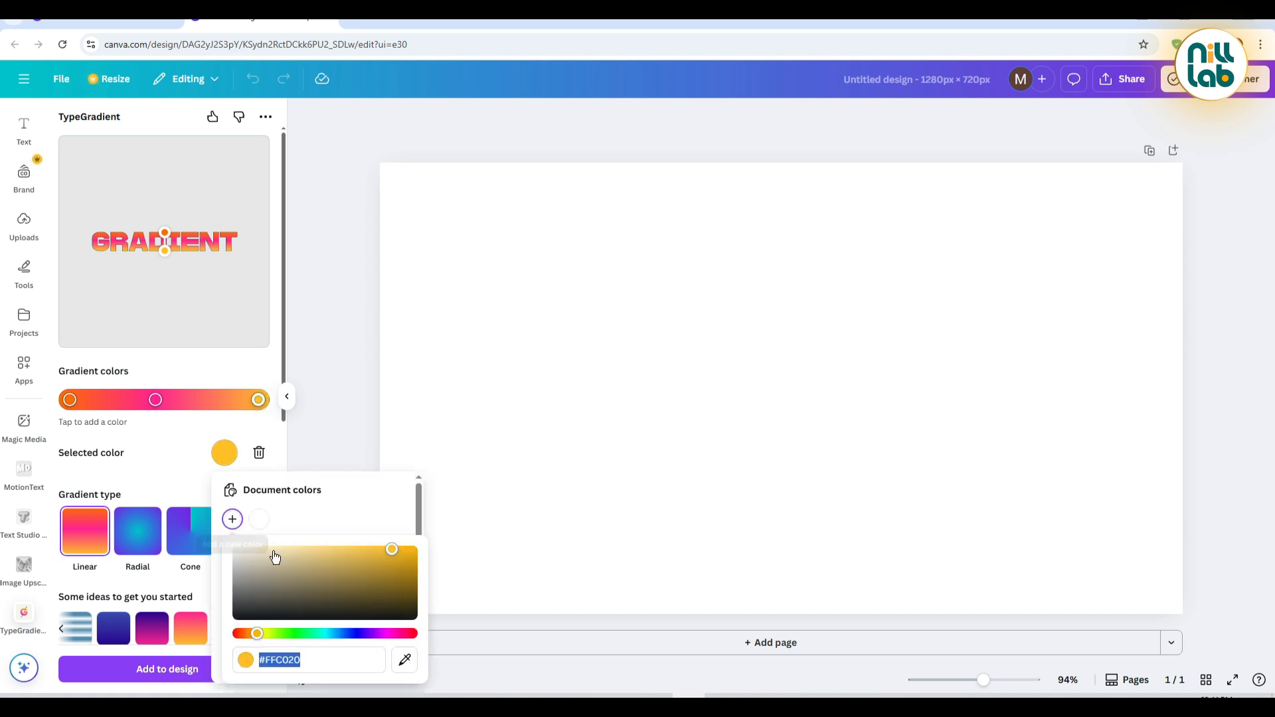
key("ctrl+v")
left_click(317, 524)
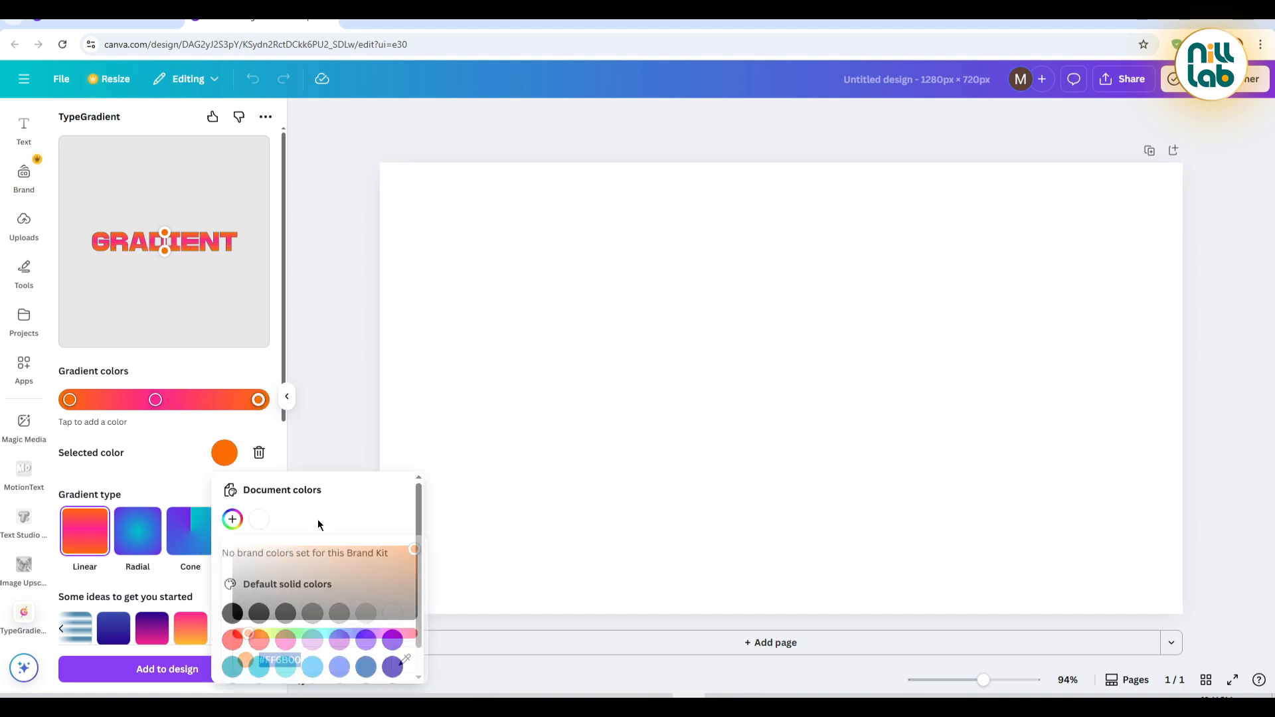
- Set the gradient's middle color stop to yellow from the default solid colors
left_click(158, 406)
left_click(155, 400)
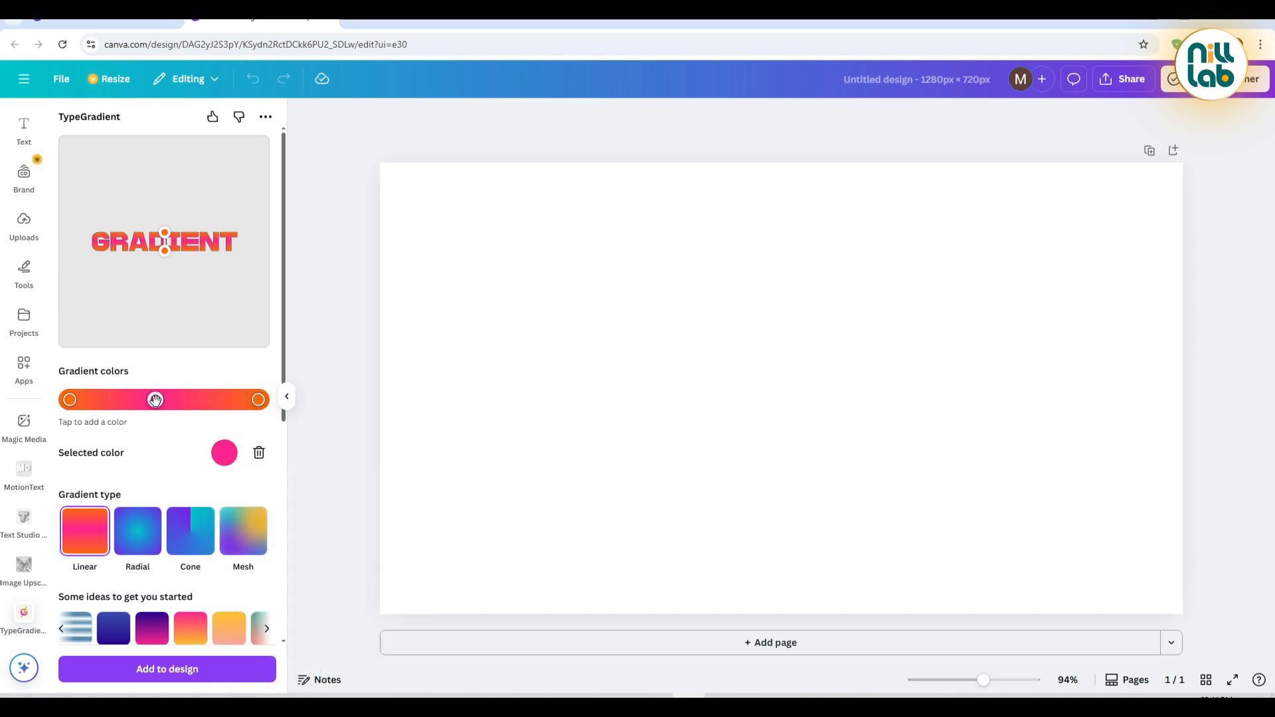
left_click(229, 462)
scroll(313, 638, "down", 2)
left_click(314, 663)
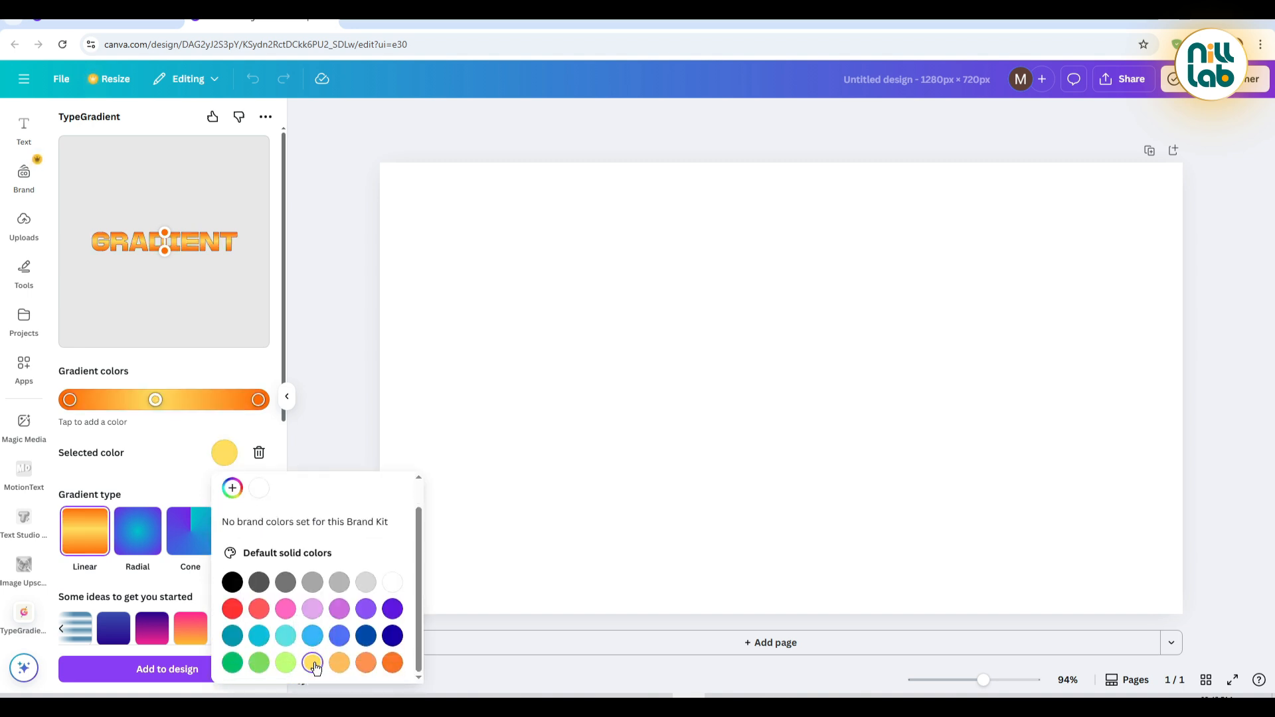
left_click(158, 453)
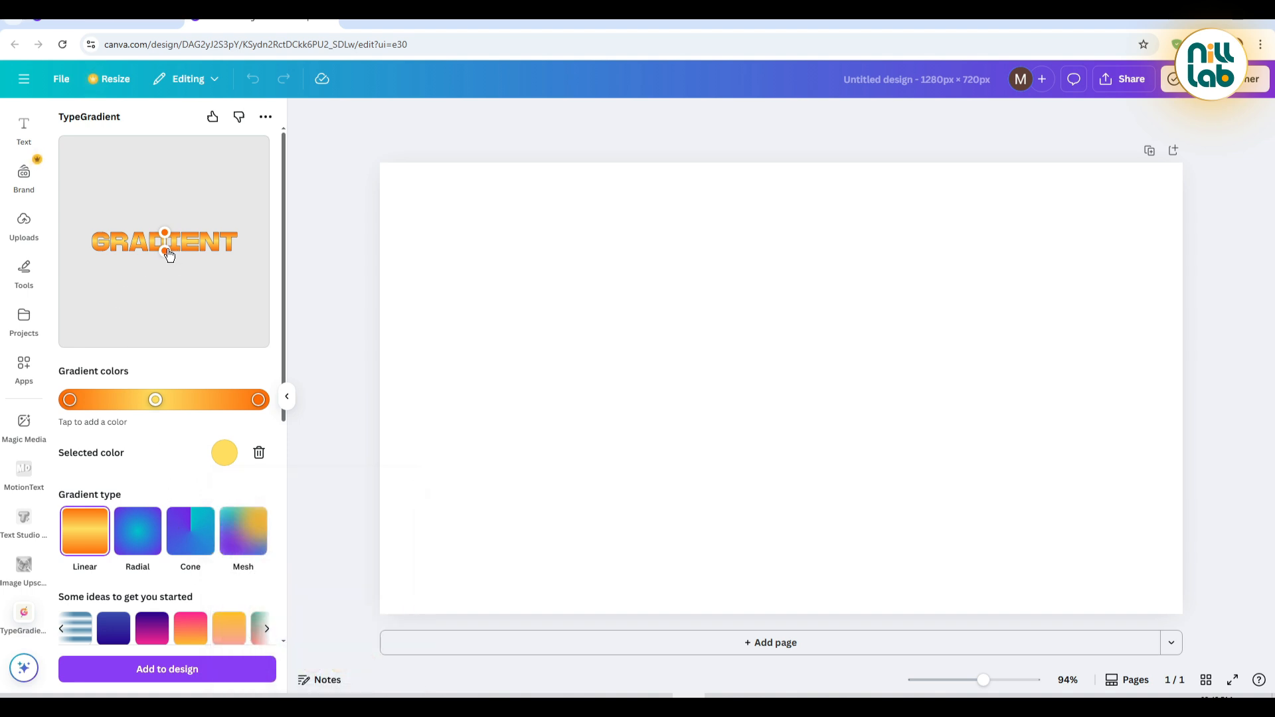
- Tilt the gradient slightly by moving its lower handle in the preview, and set the outline thickness to 10
left_click_drag(164, 249, 163, 259)
left_click_drag(161, 256, 161, 254)
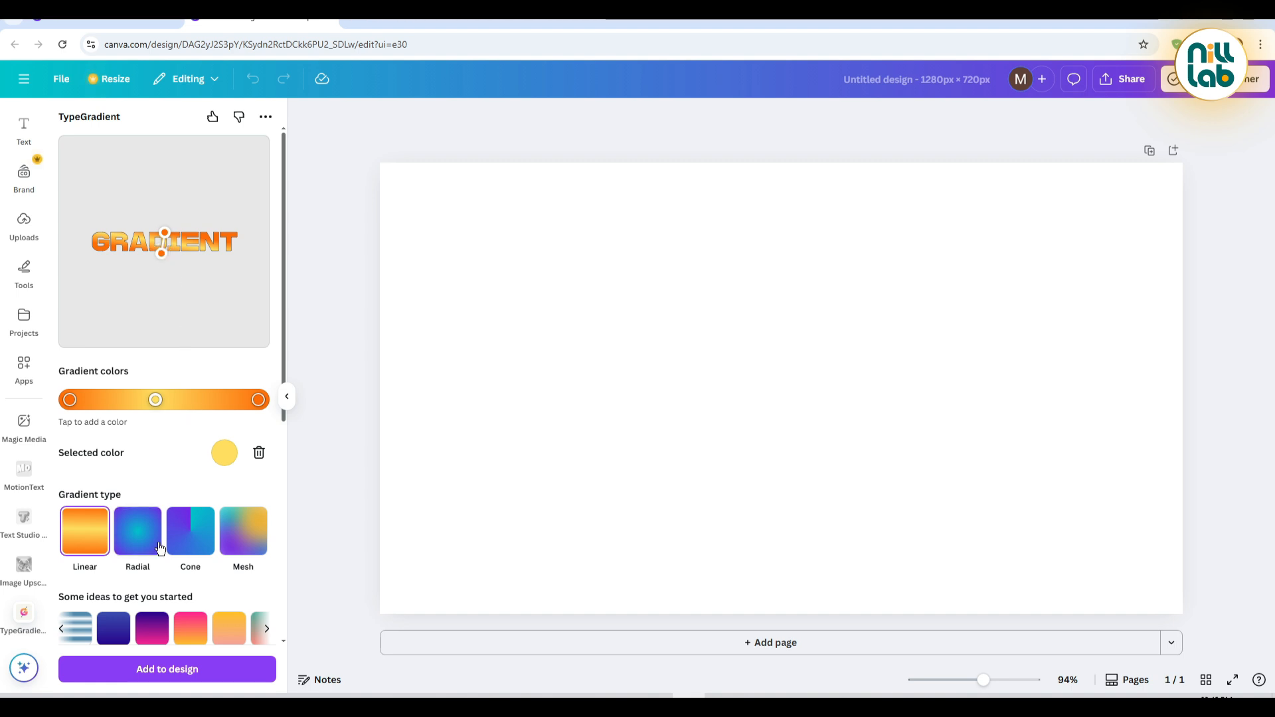
scroll(157, 546, "down", 5)
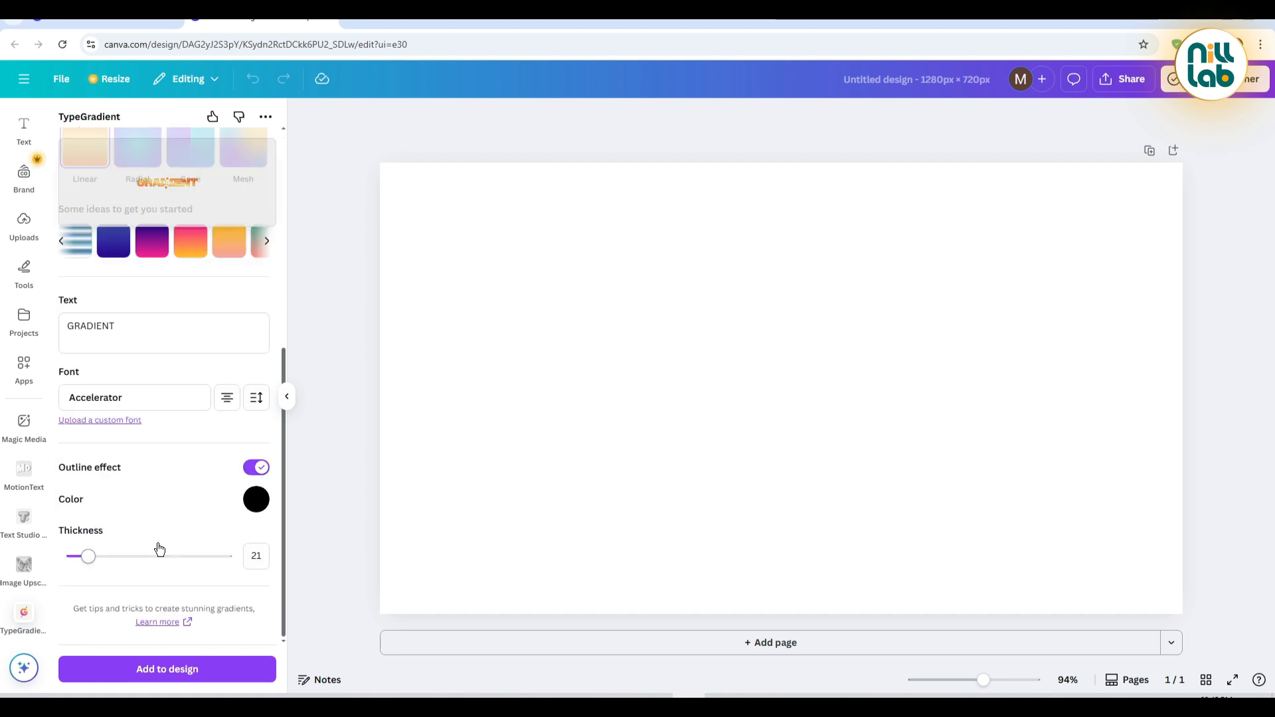
left_click(260, 559)
type("10")
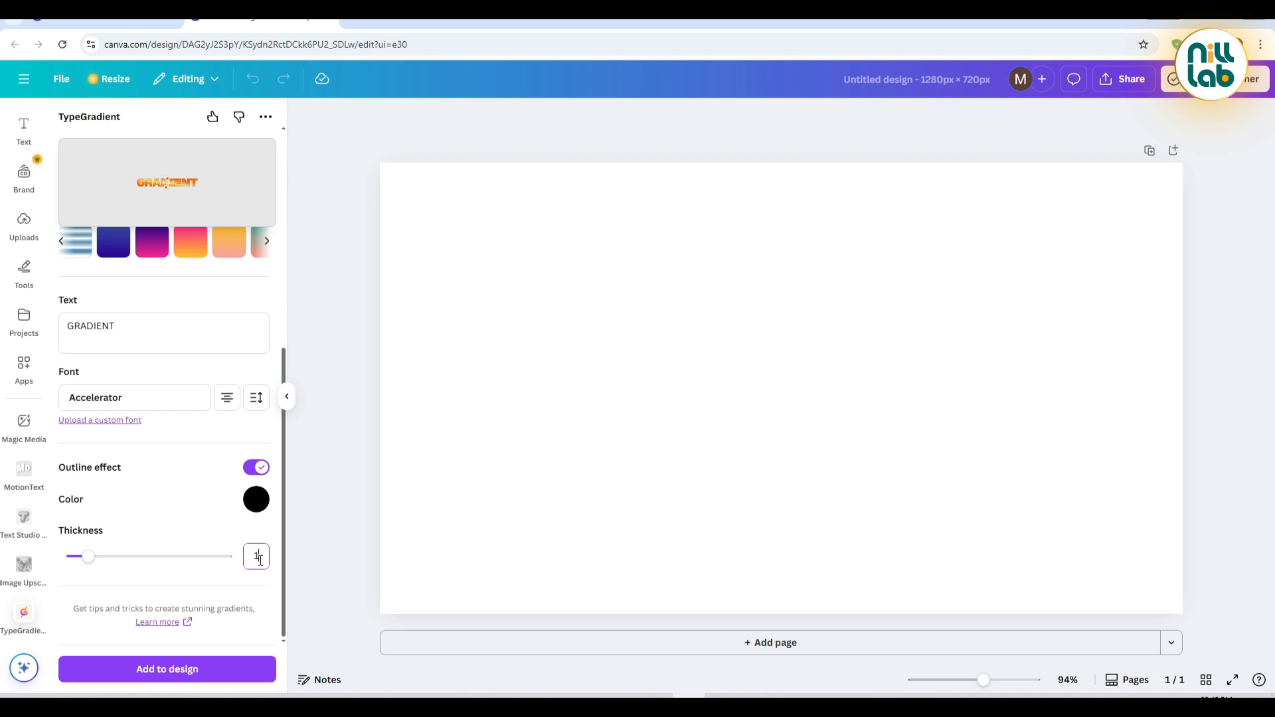
- Add the gradient text to the design and enlarge it to span the full page width, slightly below the middle
left_click(182, 670)
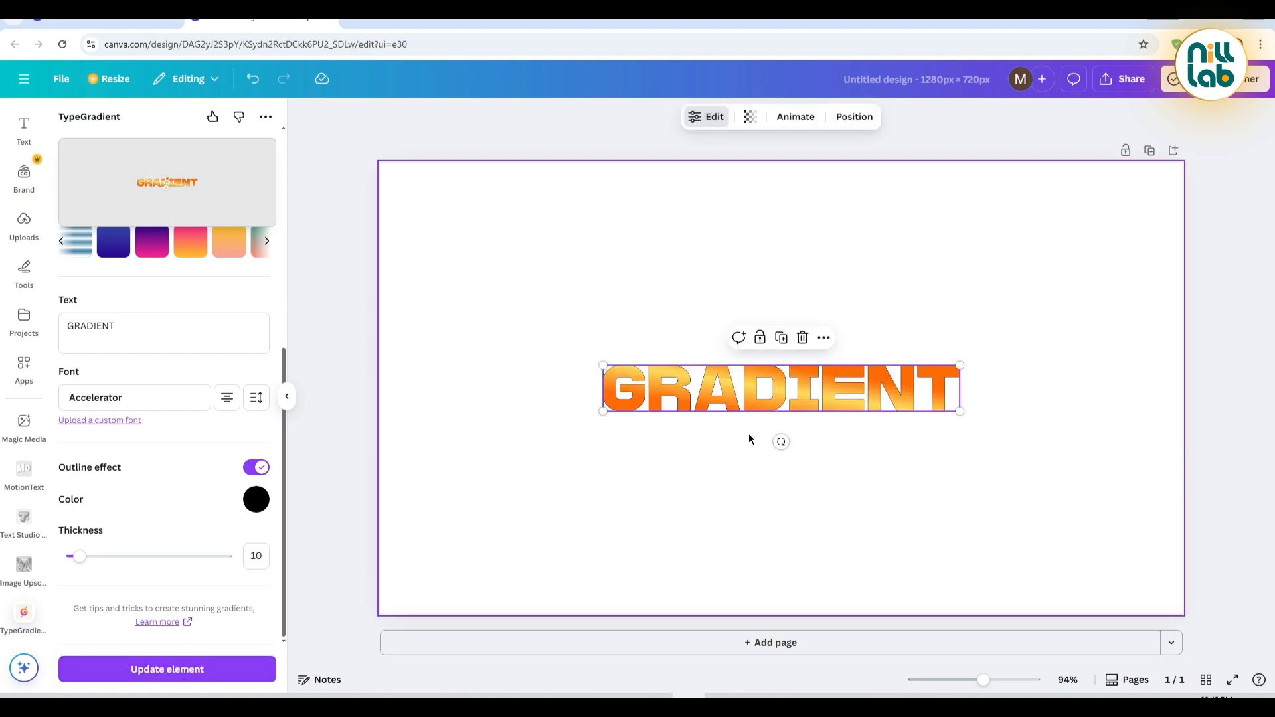
left_click_drag(723, 372, 500, 241)
left_click_drag(736, 278, 1176, 407)
left_click_drag(899, 337, 896, 453)
left_click(835, 306)
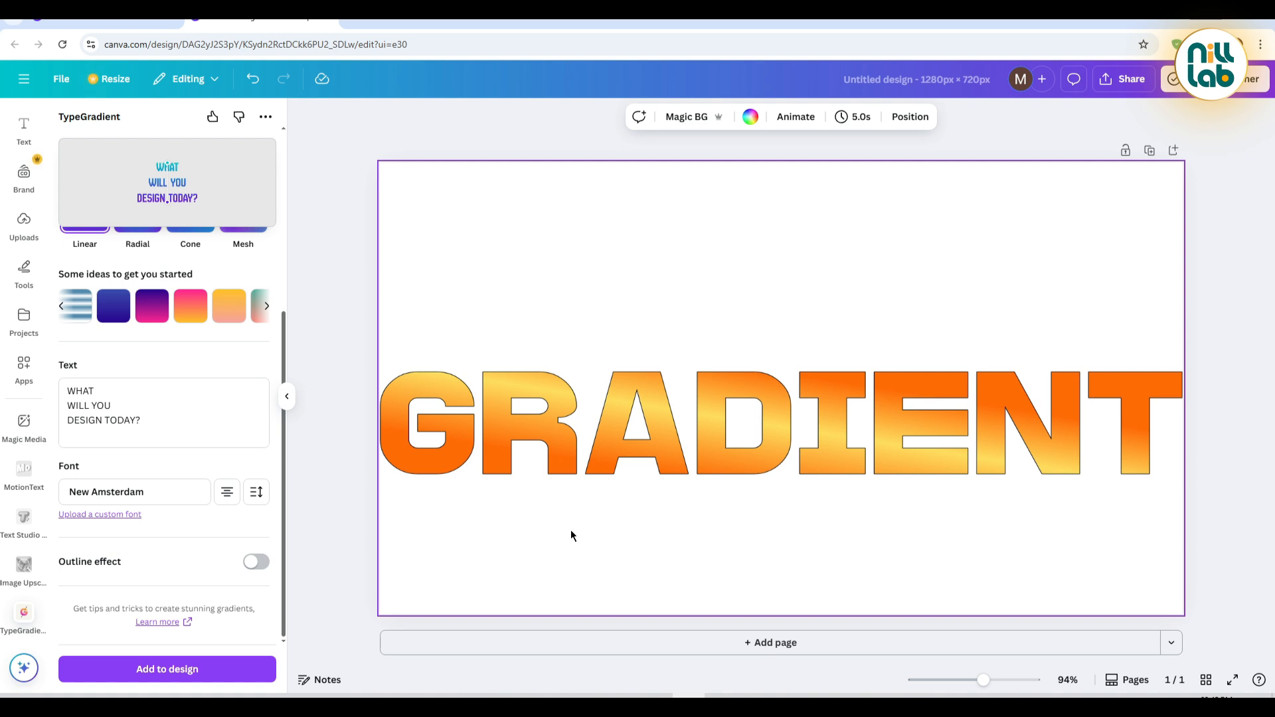
scroll(20, 225, "up", 3)
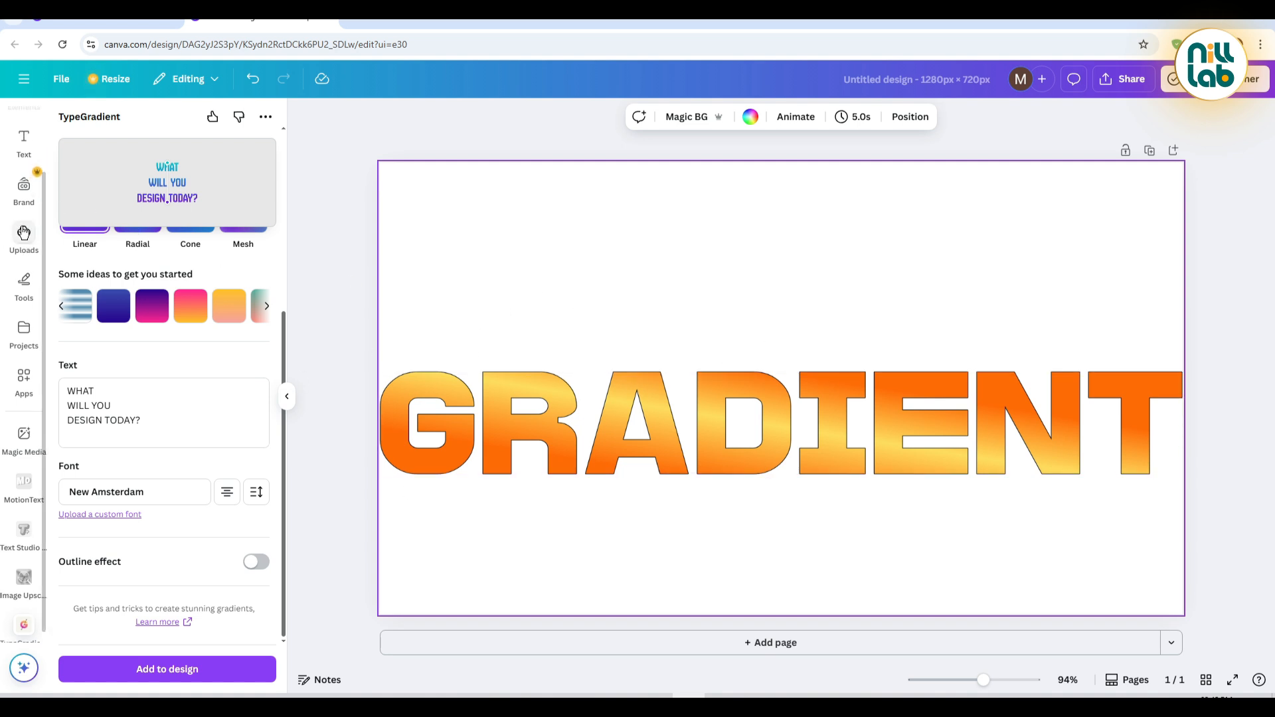
left_click(24, 174)
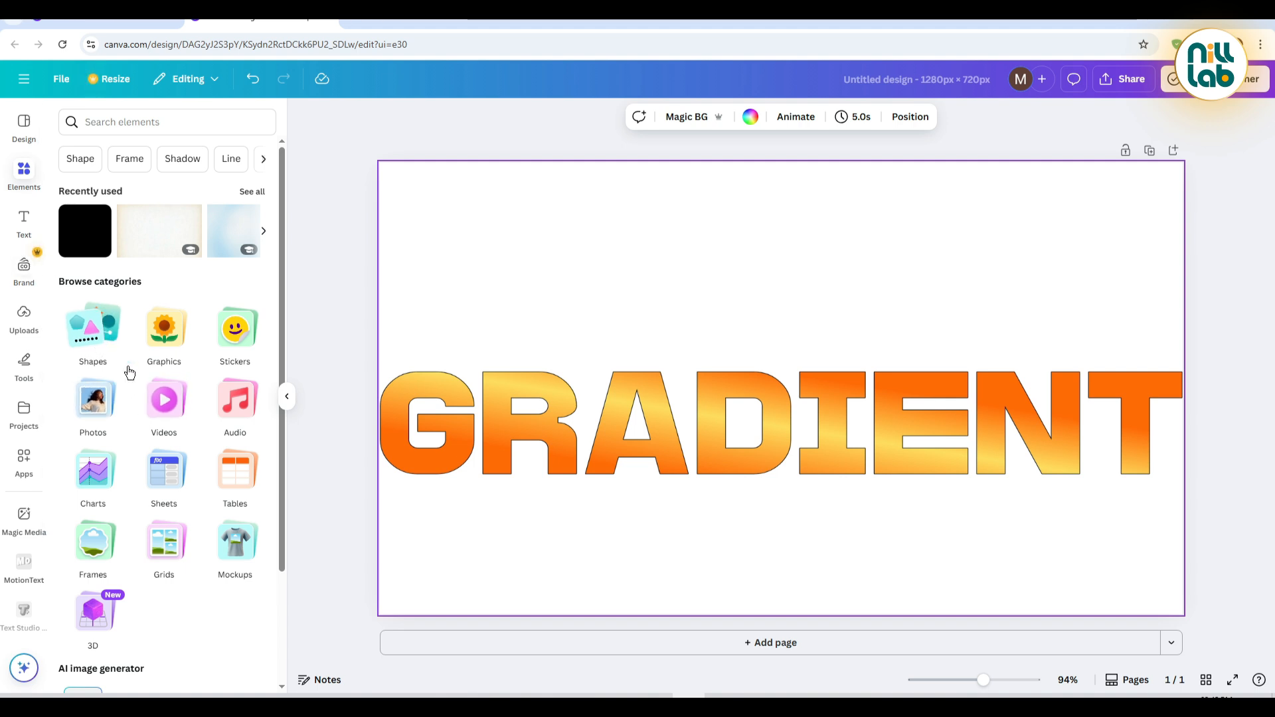
- Reopen the placed GRADIENT text's settings in TypeGradient, update the element and deselect it
left_click(890, 429)
left_click(720, 118)
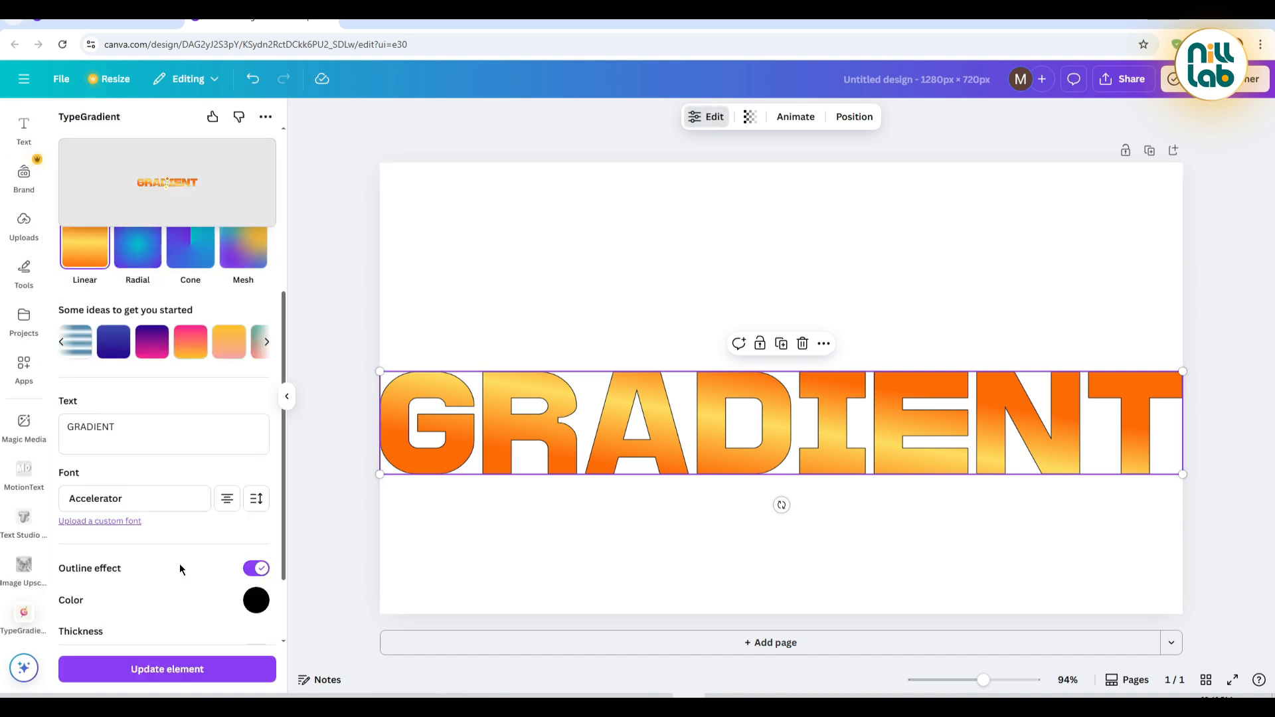
scroll(180, 591, "down", 2)
scroll(180, 591, "up", 3)
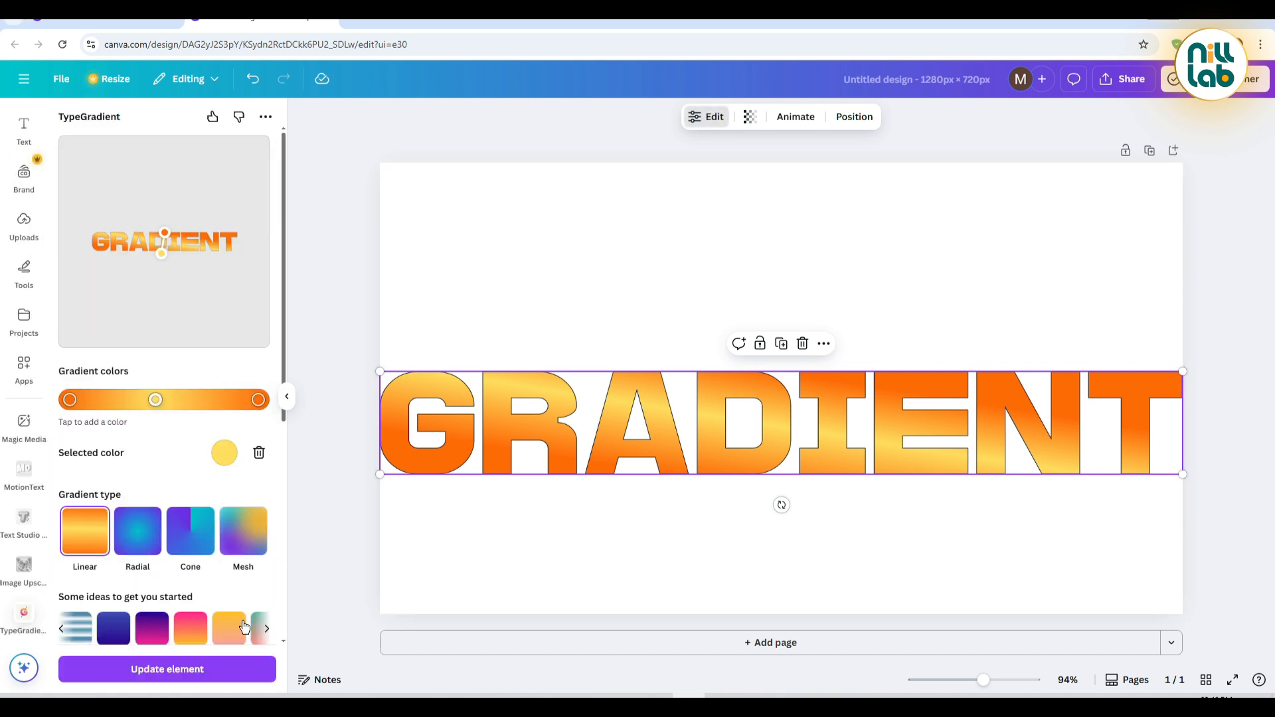
left_click(216, 672)
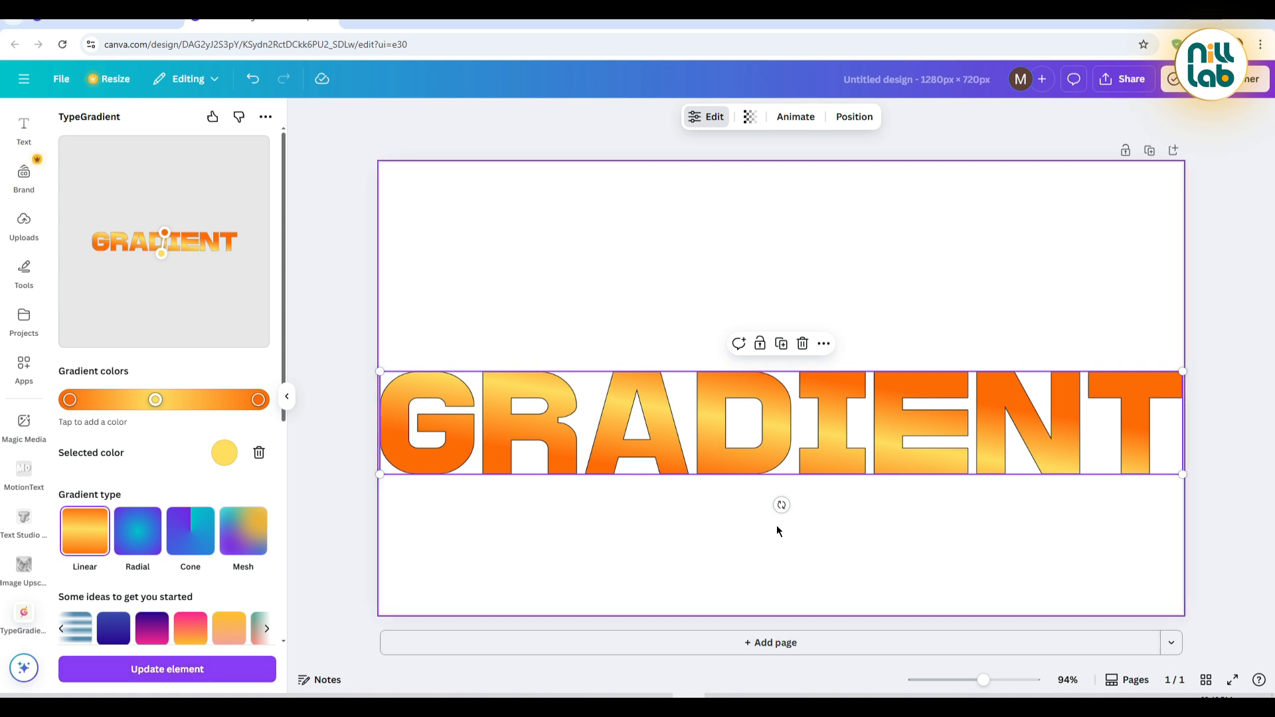
left_click(922, 324)
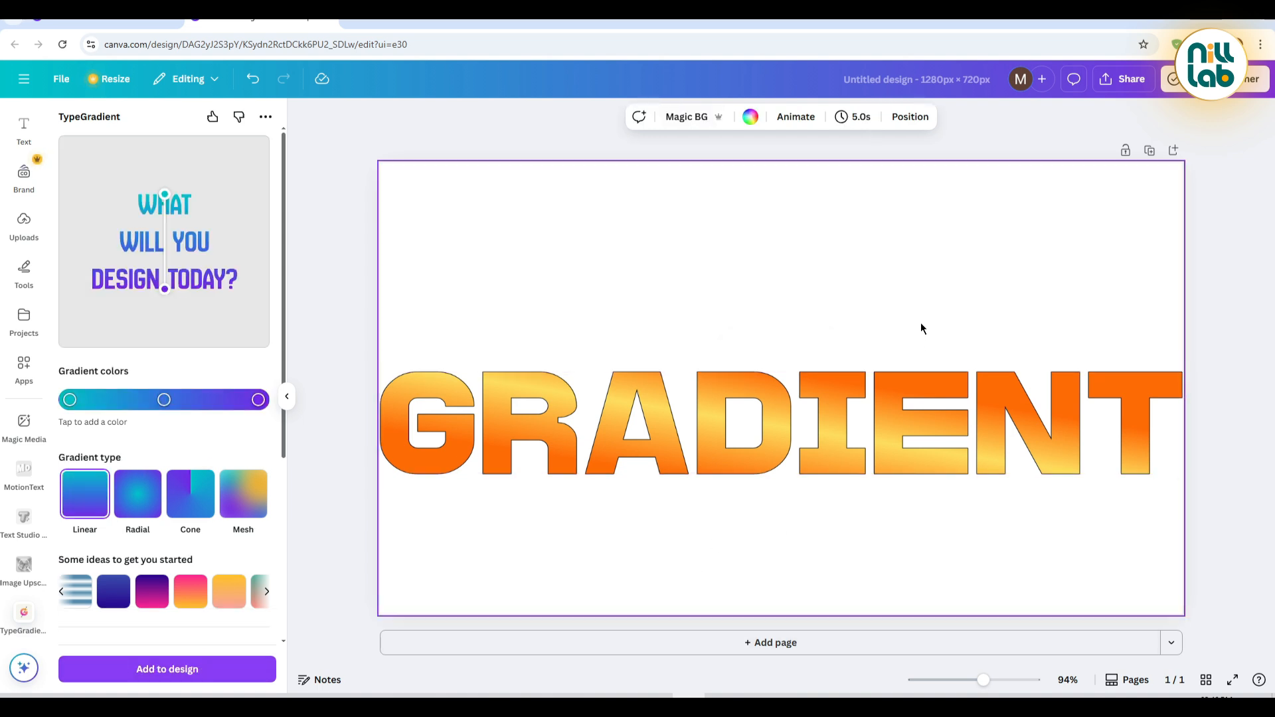